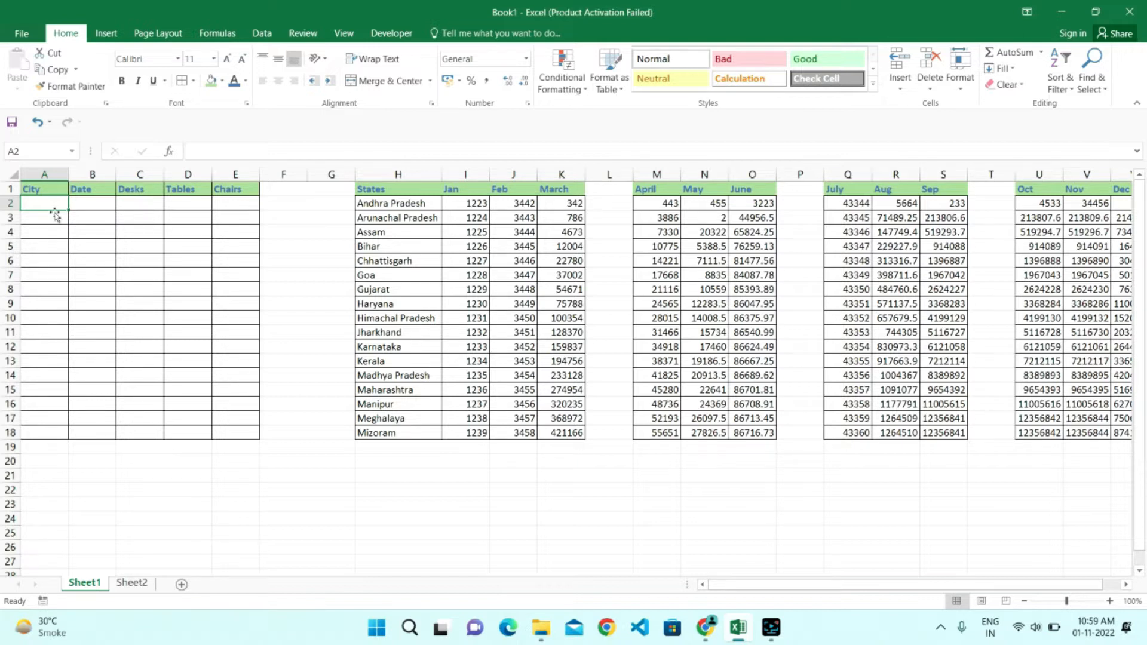
left_click_drag(51, 203, 57, 348)
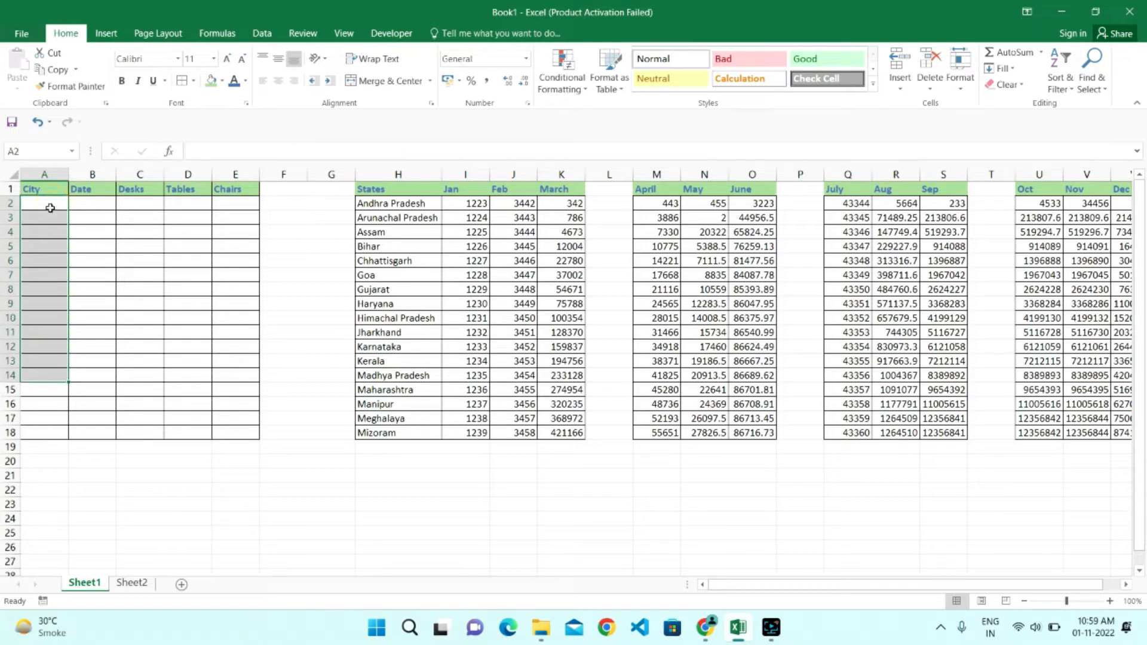
left_click(51, 205)
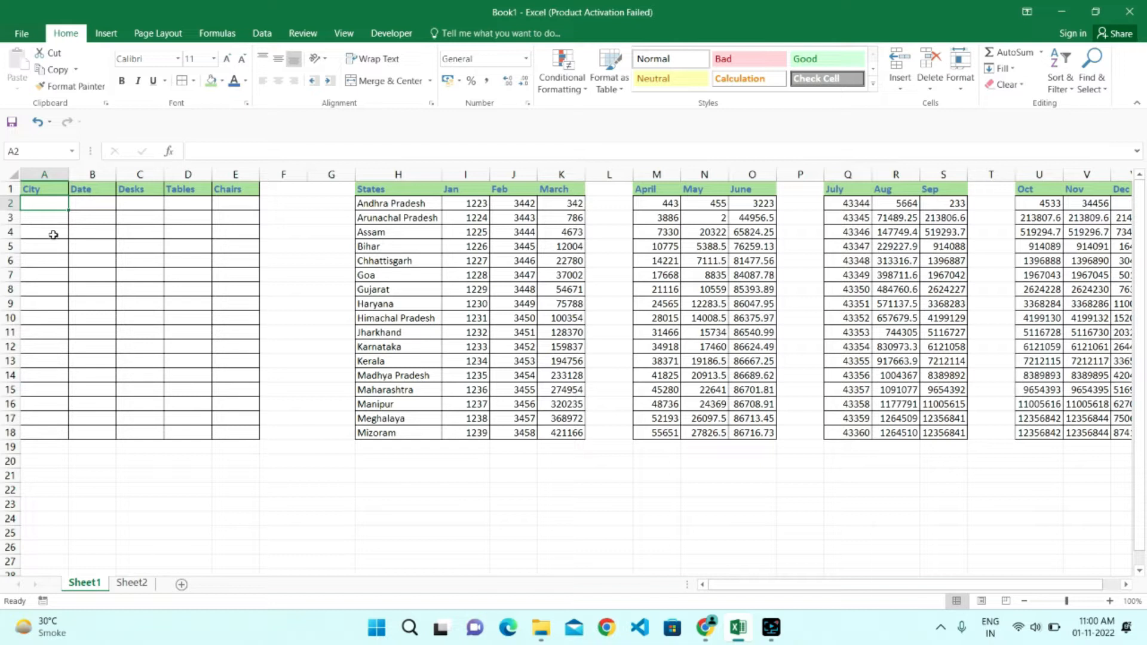
type("Mumbai")
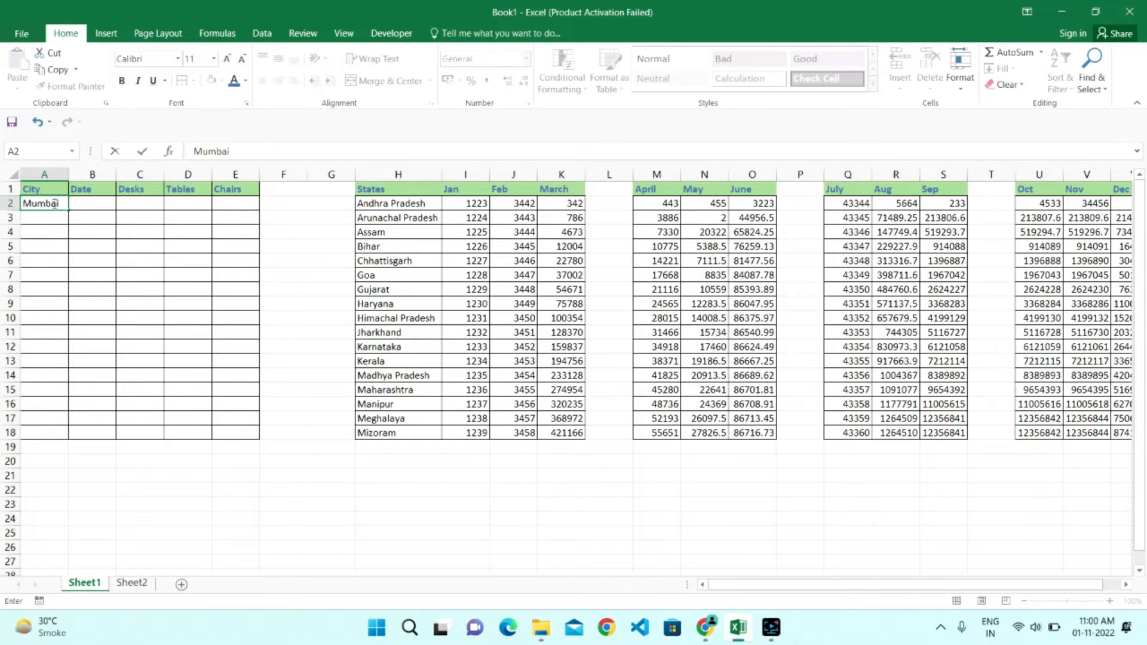
left_click(43, 261)
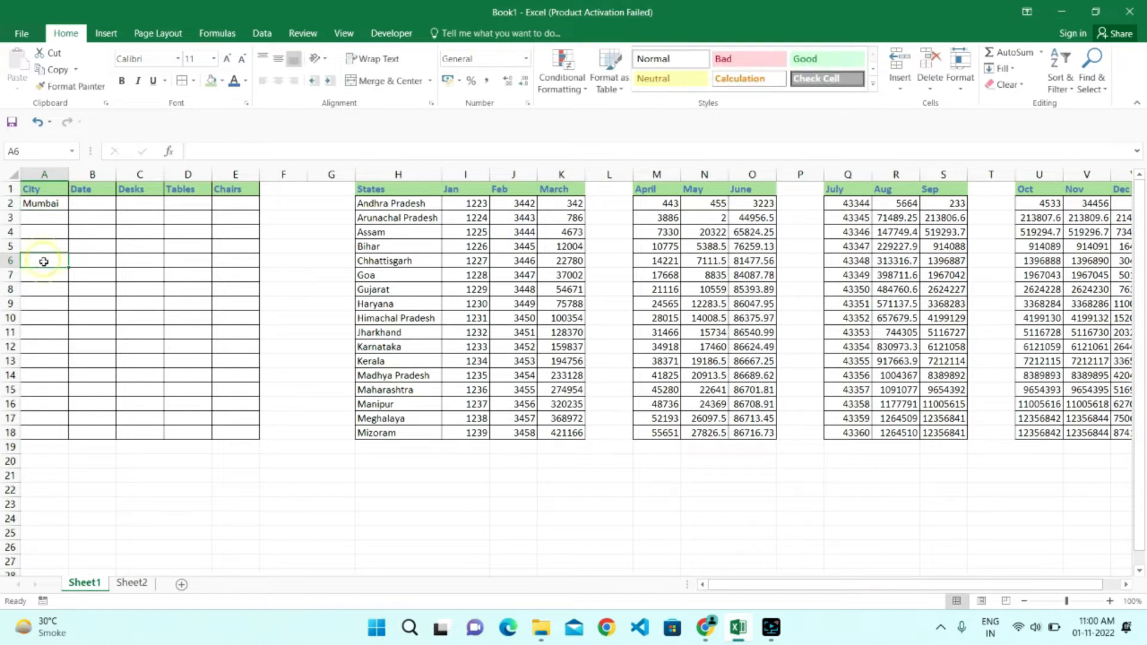
left_click(47, 317)
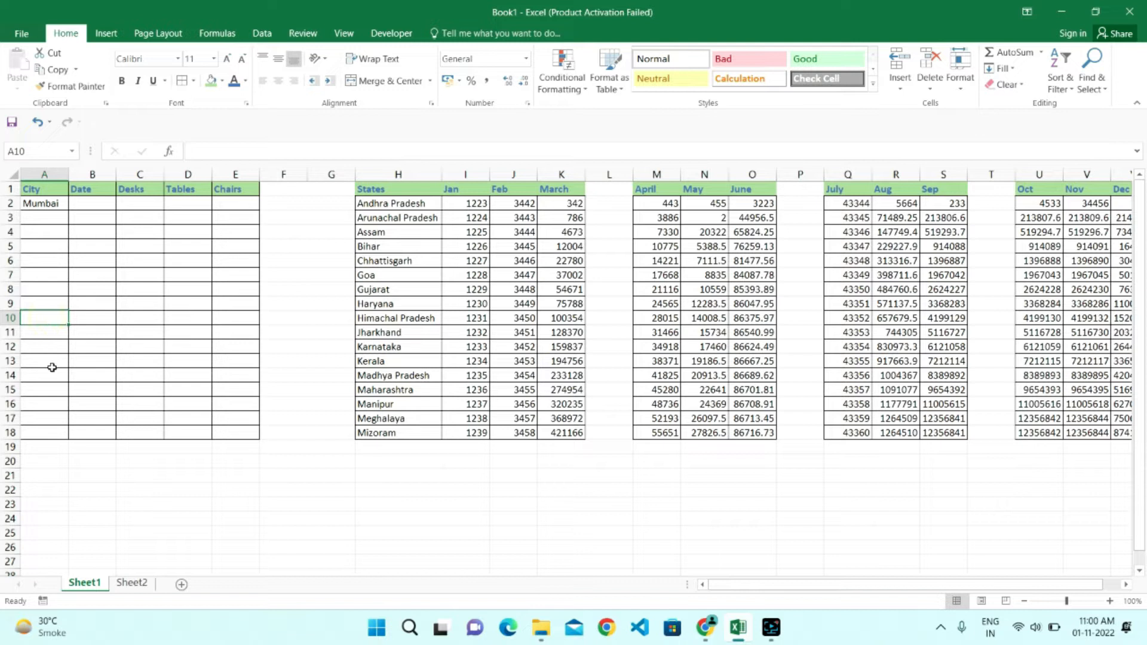
left_click(33, 390)
left_click(43, 418)
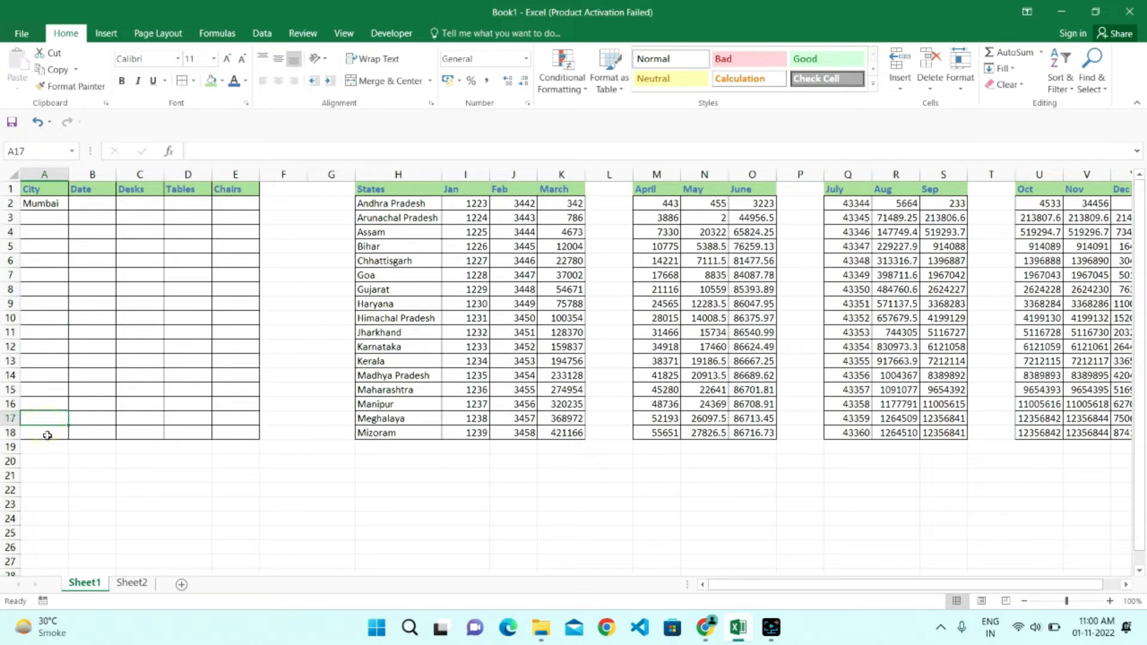
left_click(48, 434)
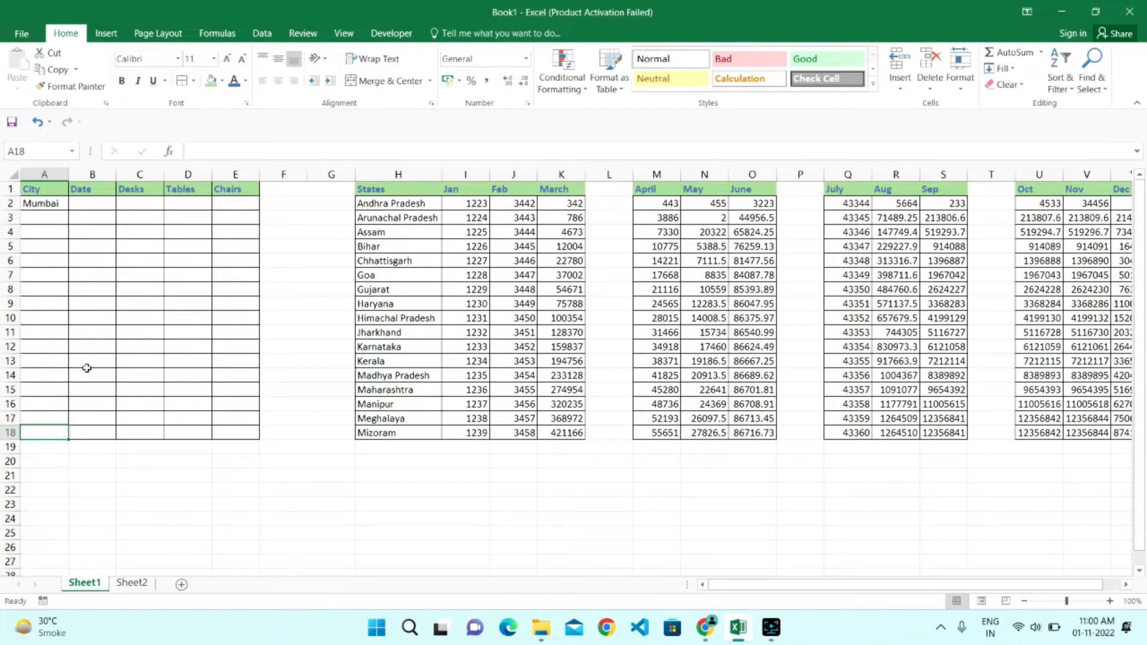
left_click(49, 204)
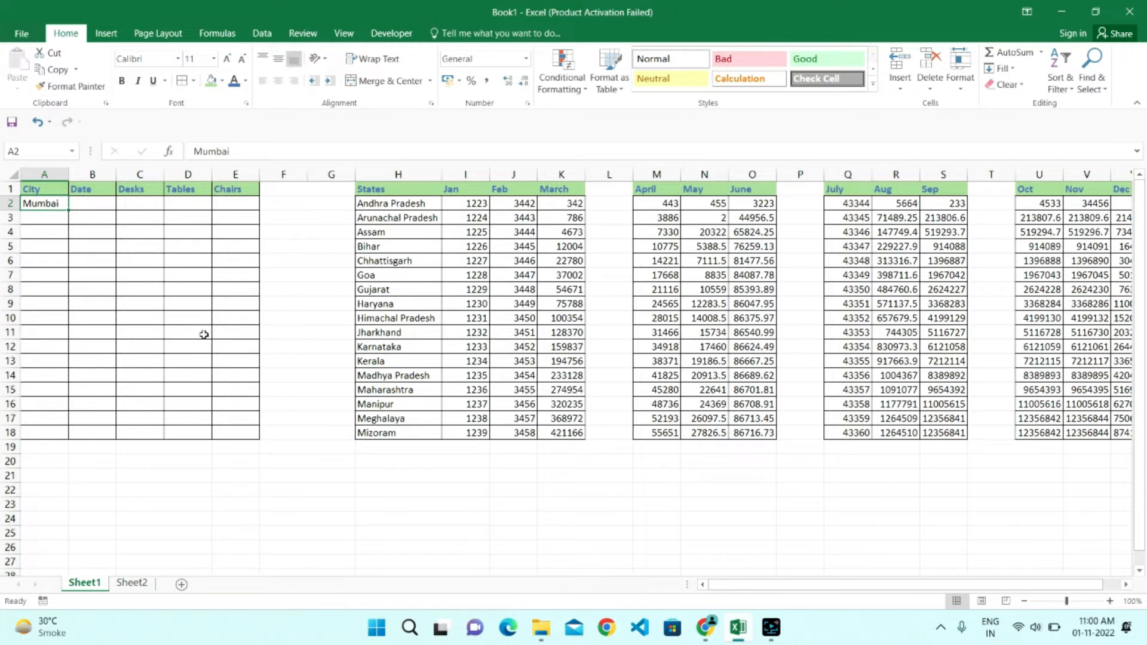
key("Delete")
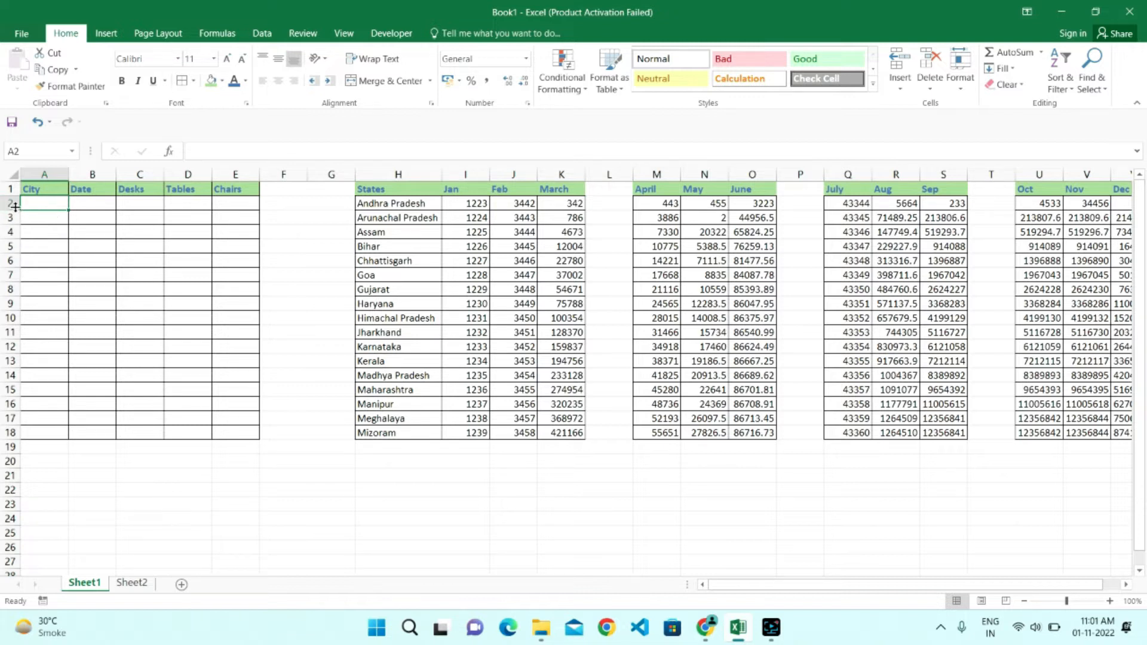
- Fill the City cells A2, A8, A13, A17 and A18 with Mumbai in a single simultaneous entry
left_click(37, 290, "ctrl")
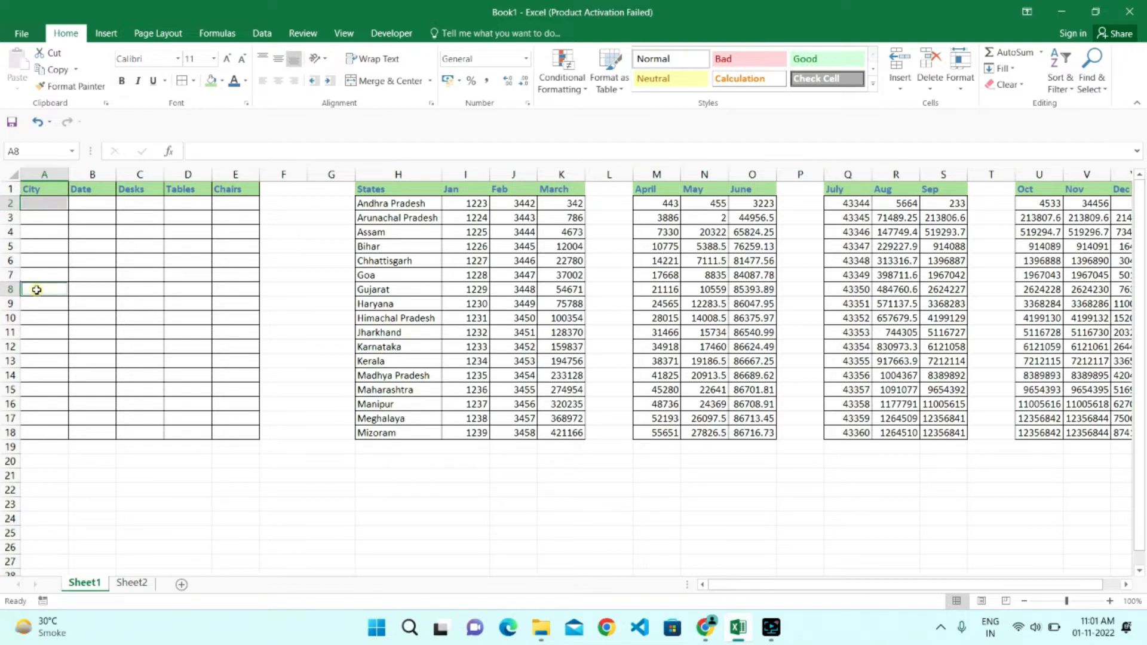
left_click(31, 357, "ctrl")
left_click(42, 419, "ctrl")
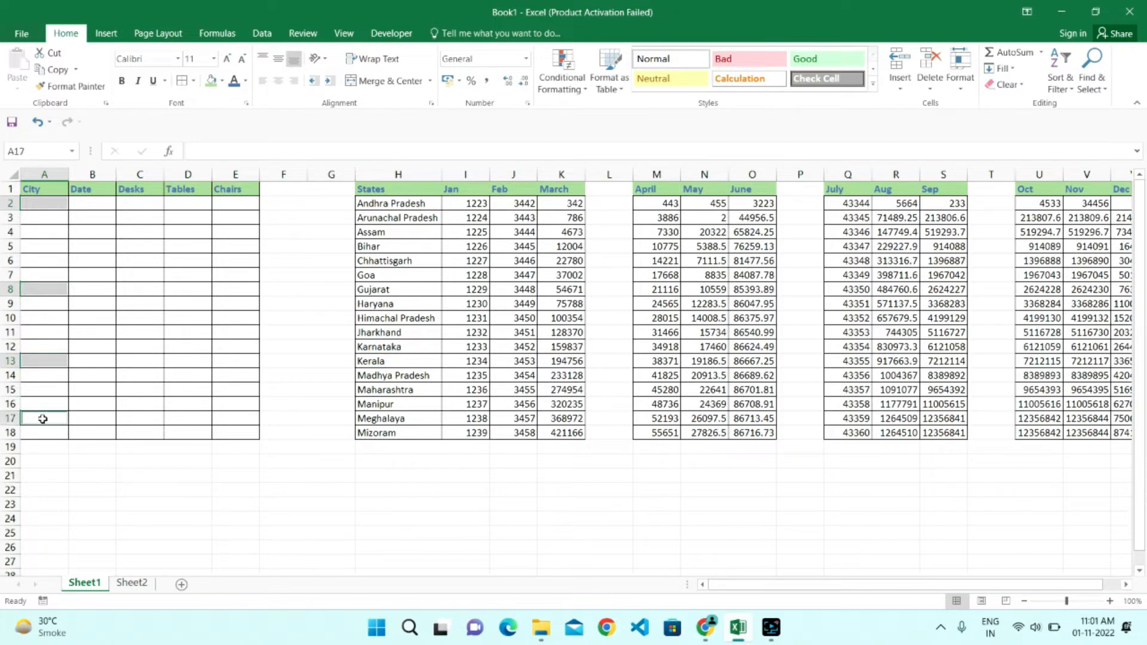
left_click(47, 433, "ctrl")
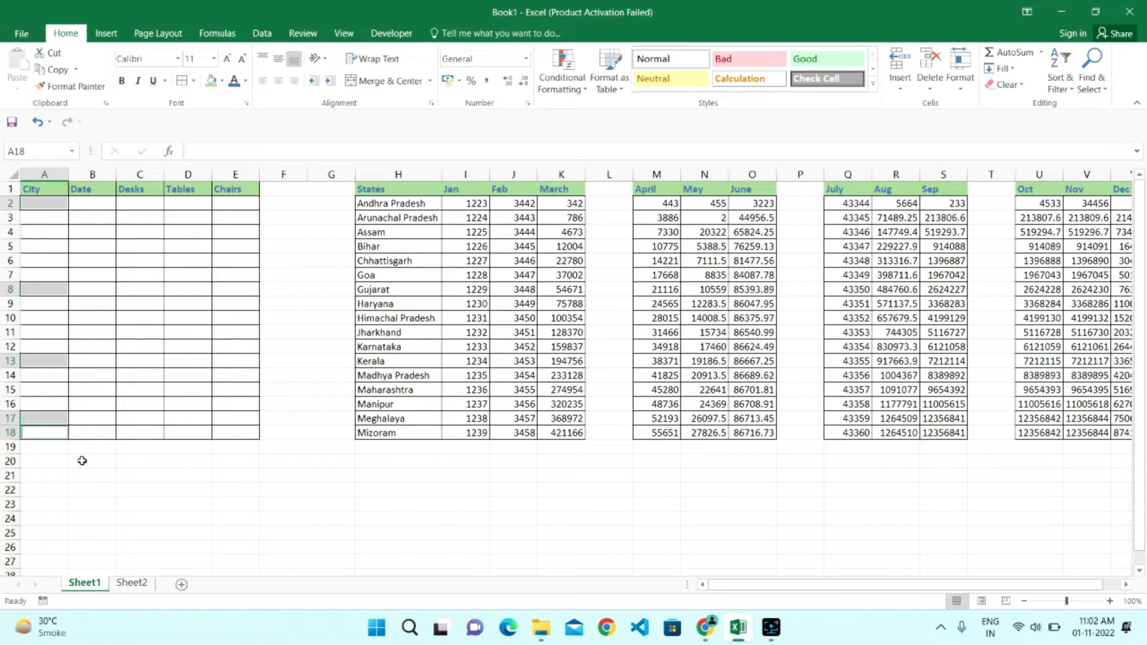
type("Mumbai")
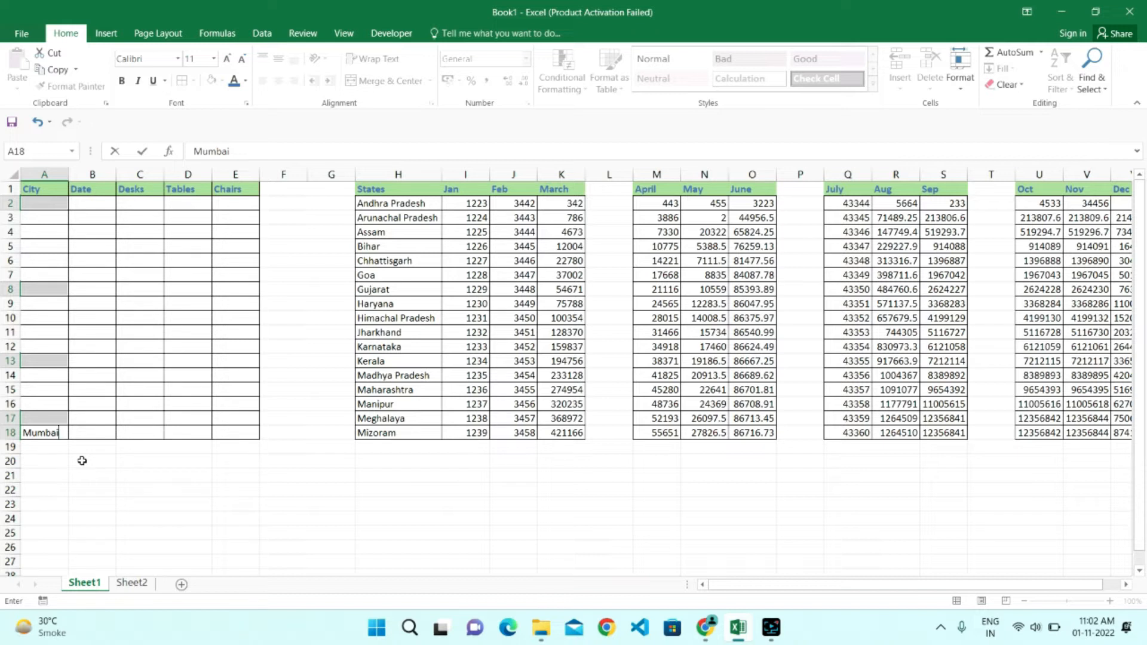
key("ctrl+Return")
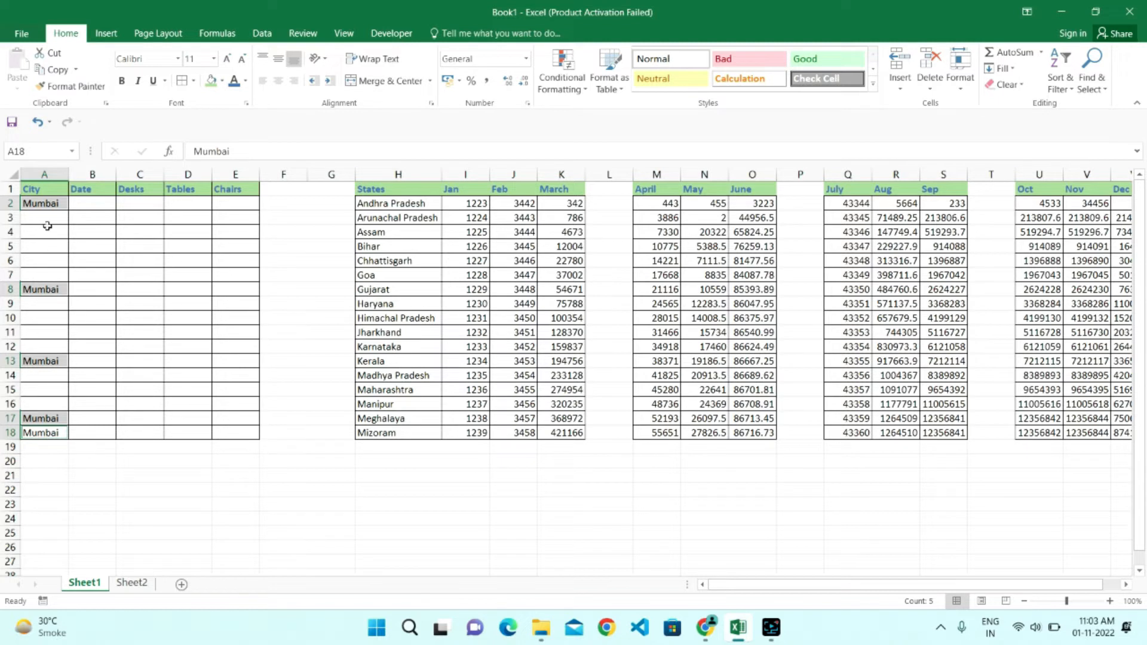
left_click_drag(44, 203, 66, 442)
left_click(138, 332)
left_click(138, 239)
left_click(184, 231)
left_click(196, 258)
left_click(250, 247)
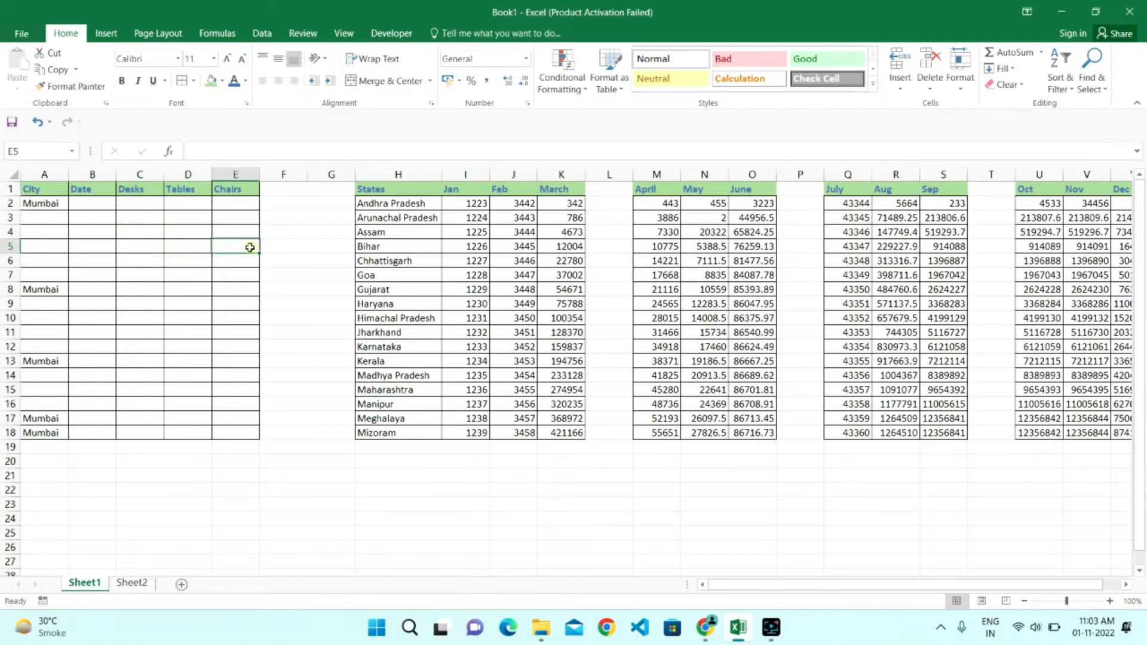
left_click(152, 215)
left_click(180, 216)
left_click(225, 218)
left_click(191, 274)
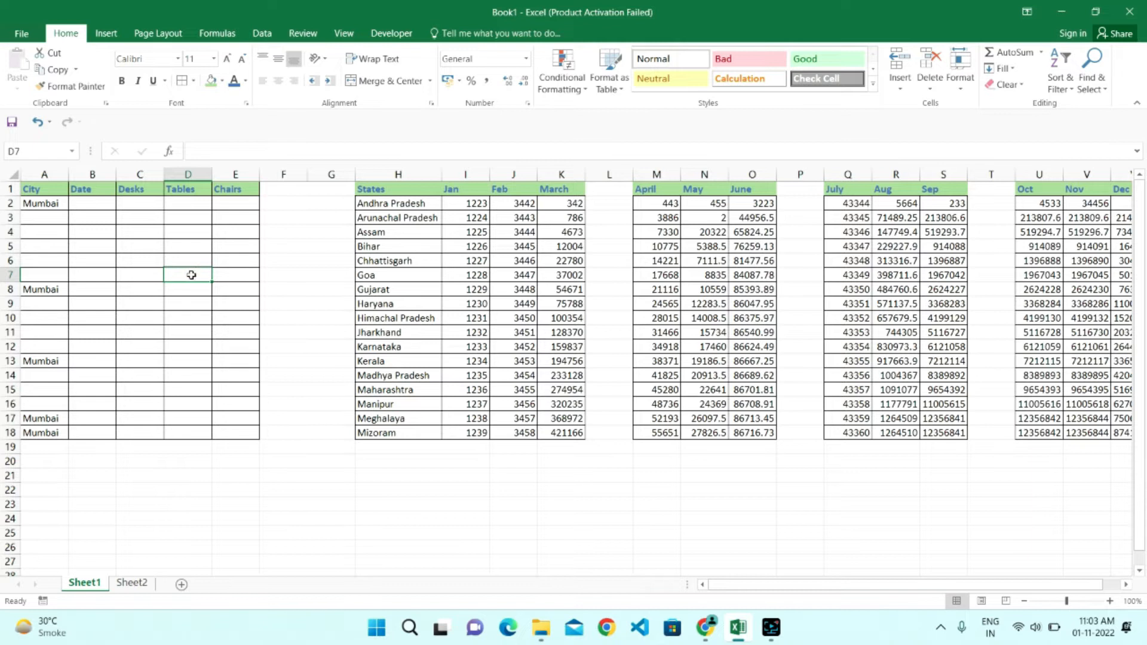
left_click(132, 218)
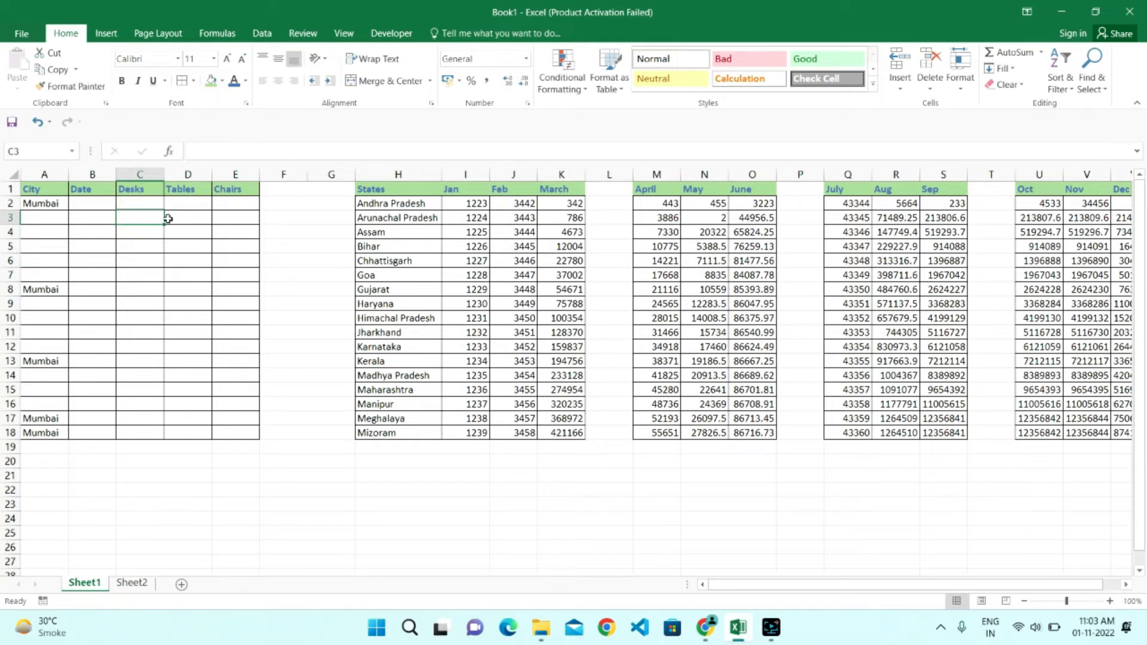
left_click_drag(133, 203, 231, 203)
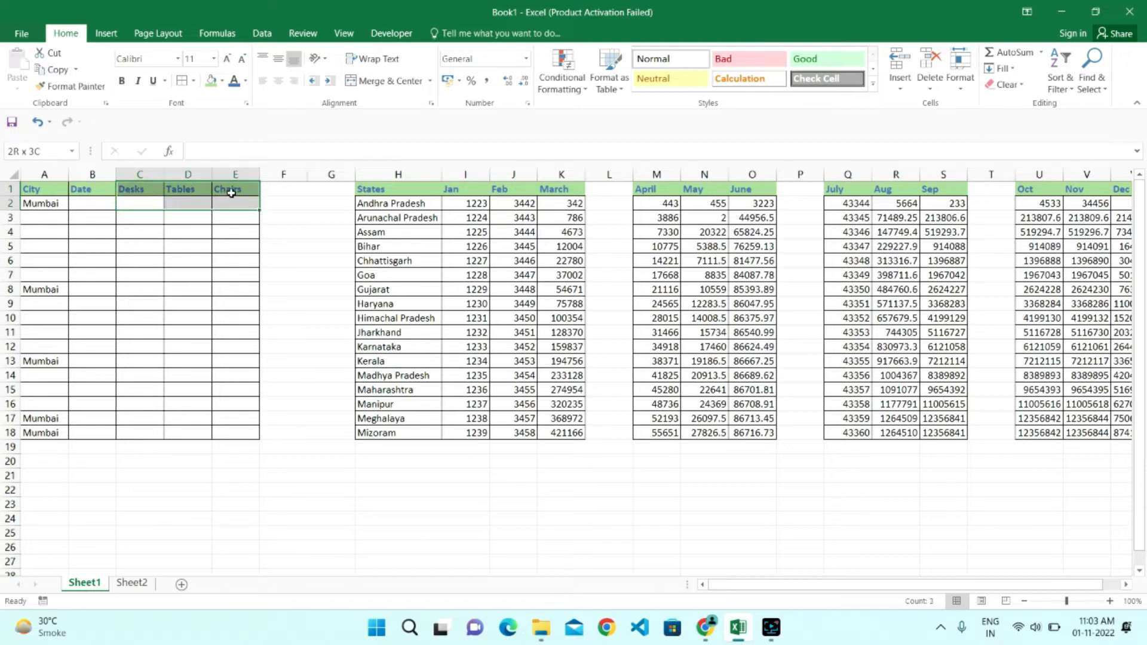
left_click(224, 245)
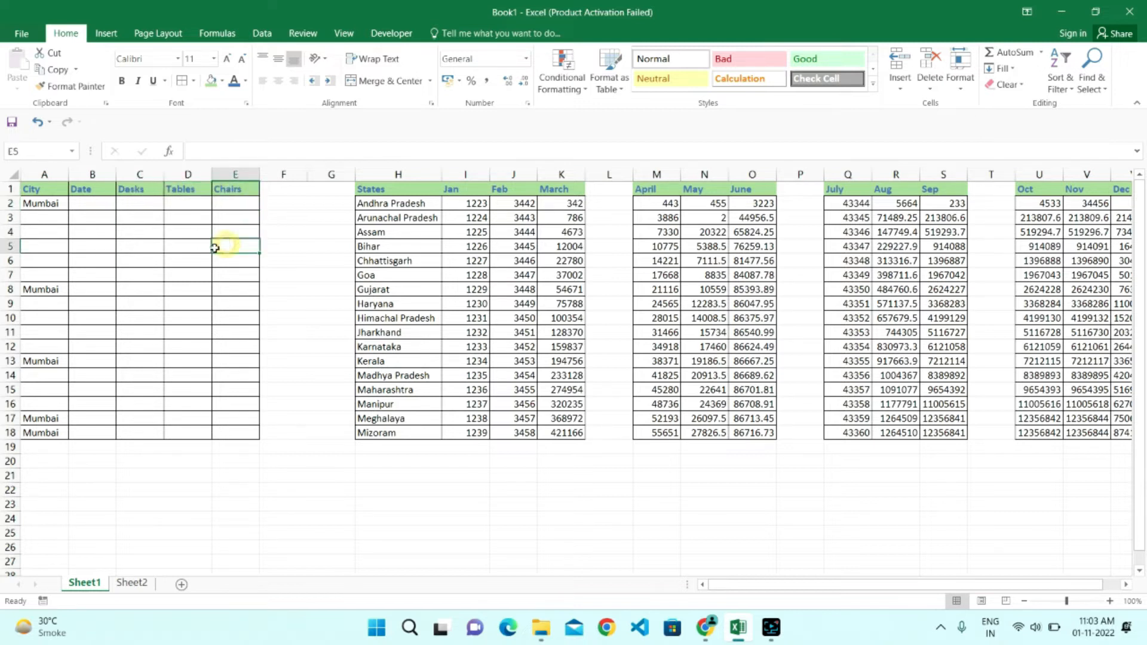
left_click(137, 228)
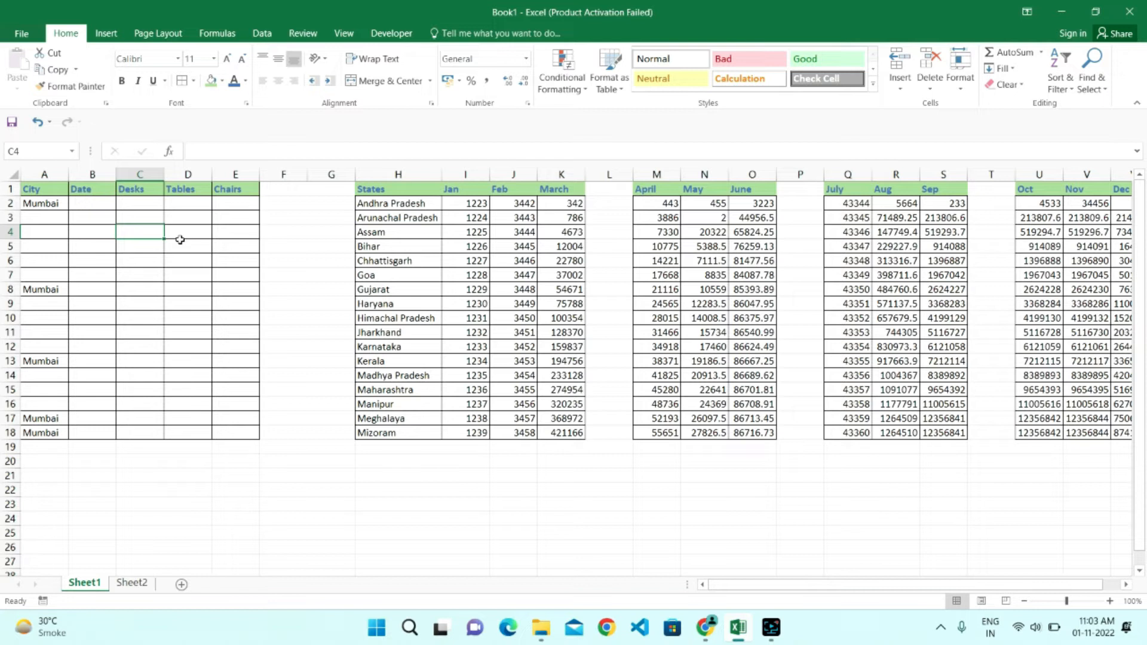
type("10")
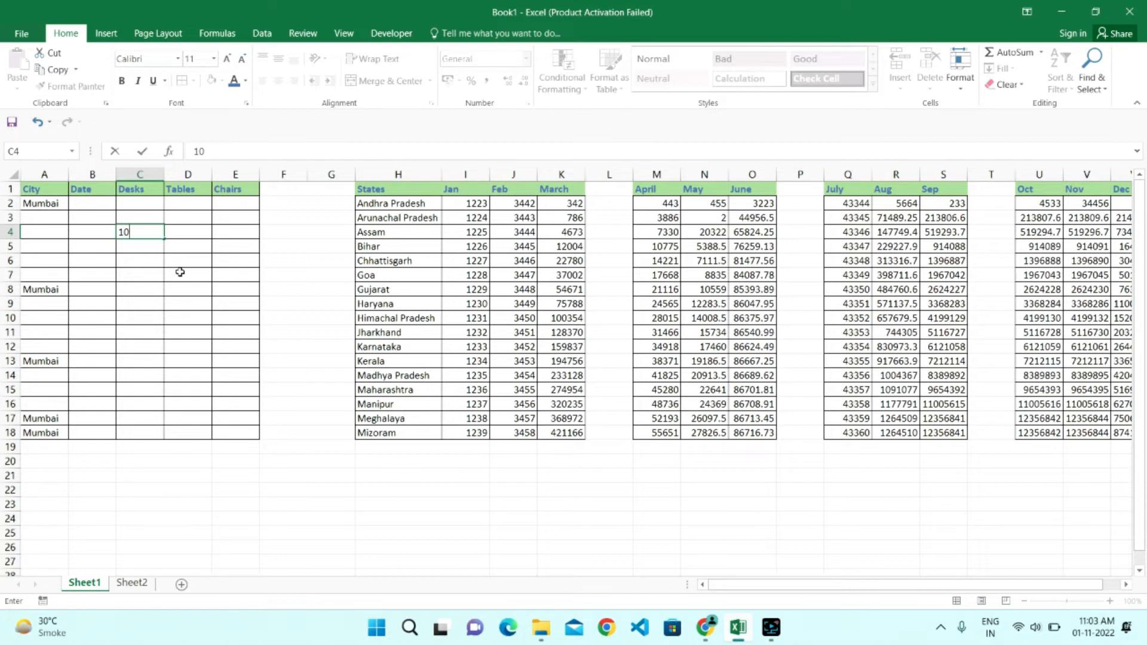
key("BackSpace")
key("BackSpace")
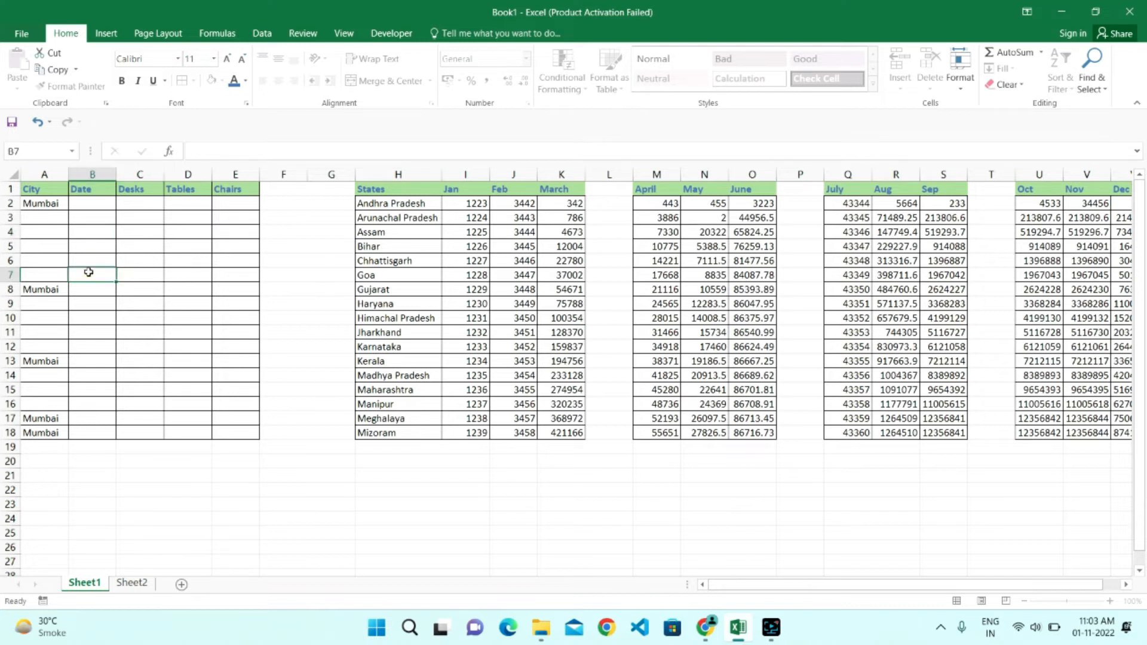
key("Escape")
- Enter 10 simultaneously in the non-adjacent cells C4, D6, E6, C8, D9, E9, C11, D11, E14, C15 and D15
left_click(133, 233)
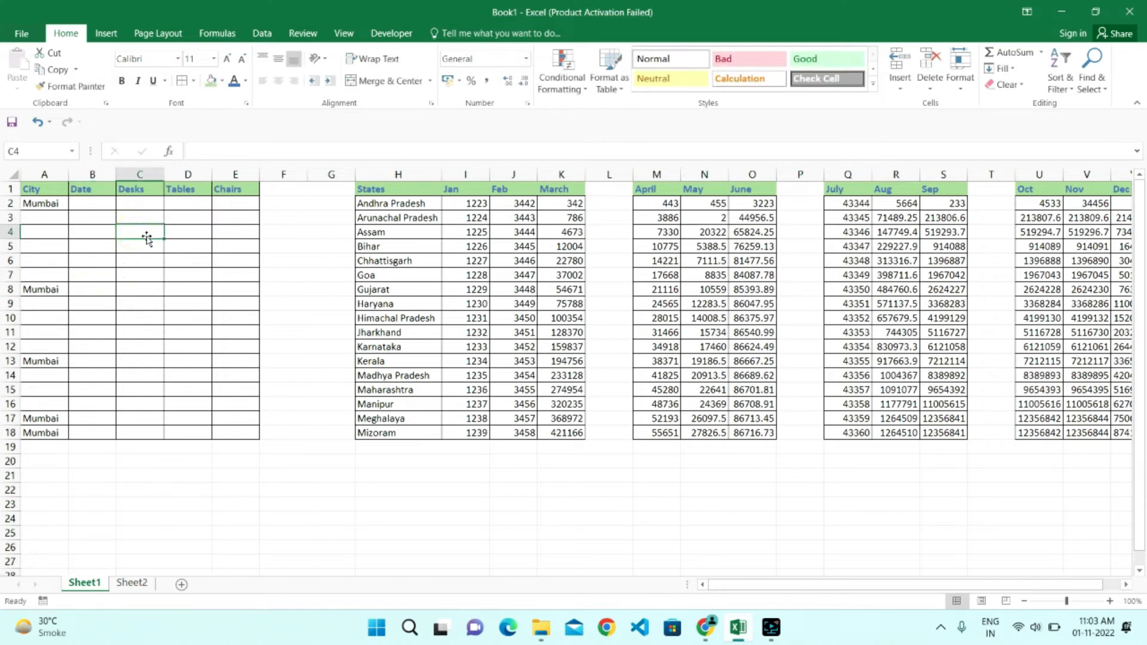
left_click(190, 265, "ctrl")
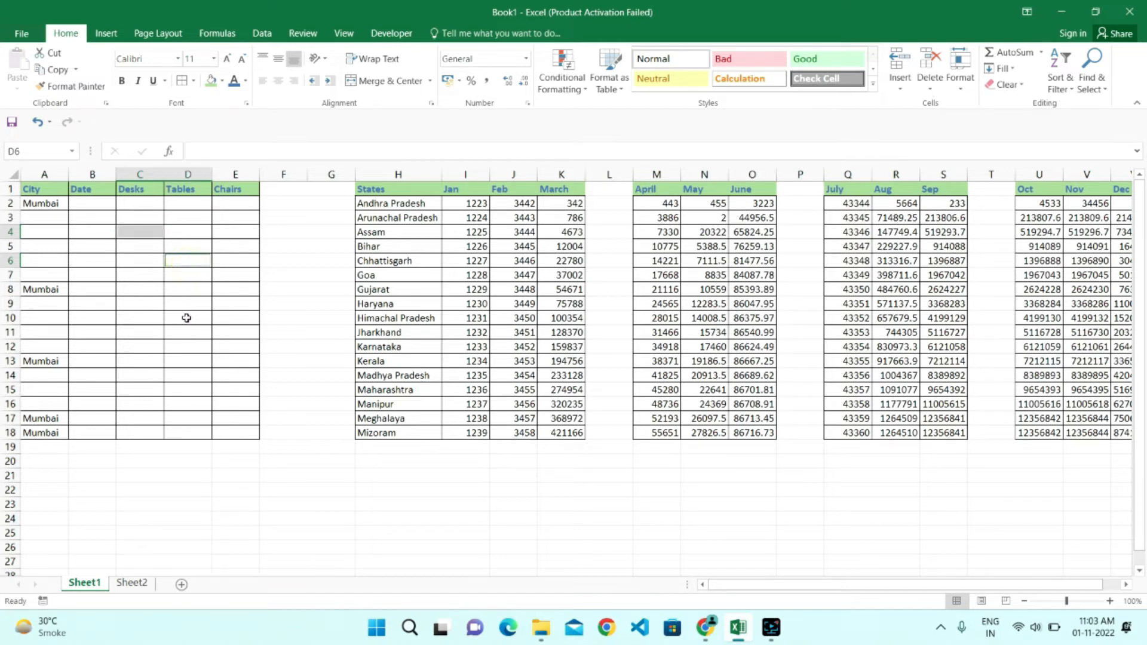
left_click(229, 258, "ctrl")
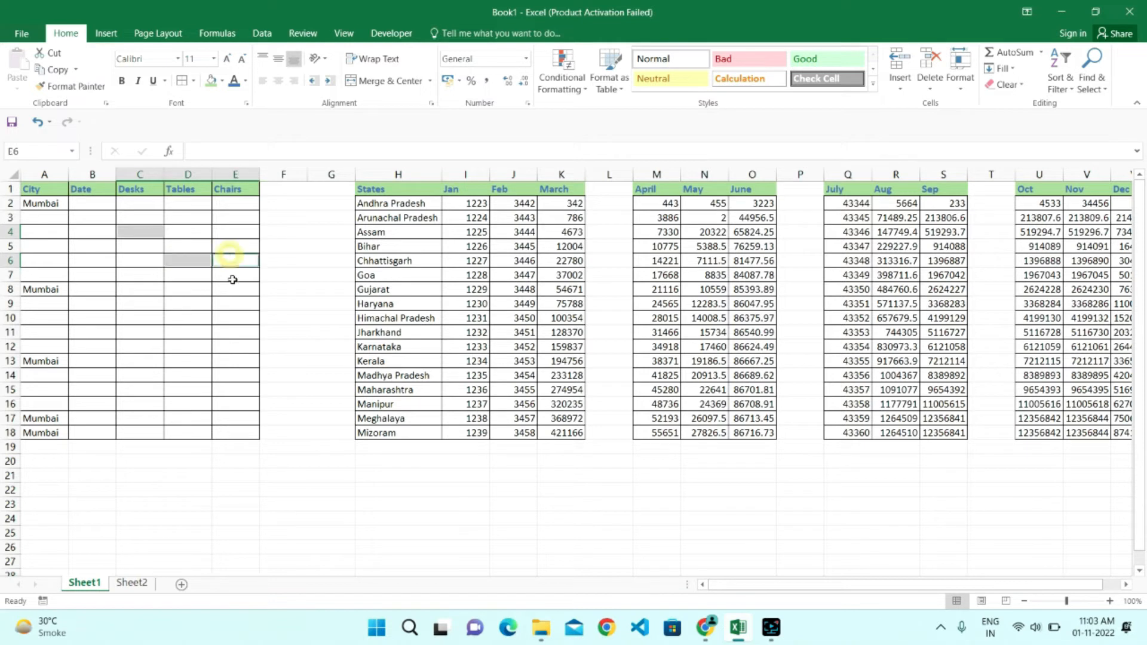
left_click(128, 292, "ctrl")
left_click(185, 302, "ctrl")
left_click(239, 304, "ctrl")
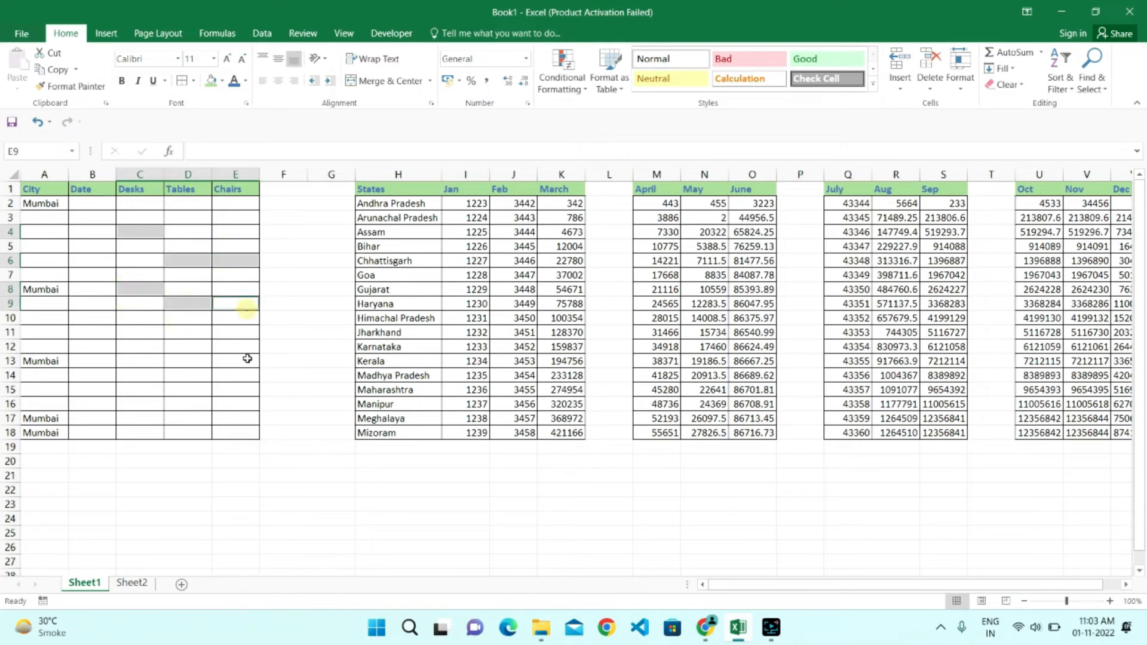
left_click(138, 390, "ctrl")
left_click(209, 390, "ctrl")
left_click(230, 373, "ctrl")
left_click(126, 334, "ctrl")
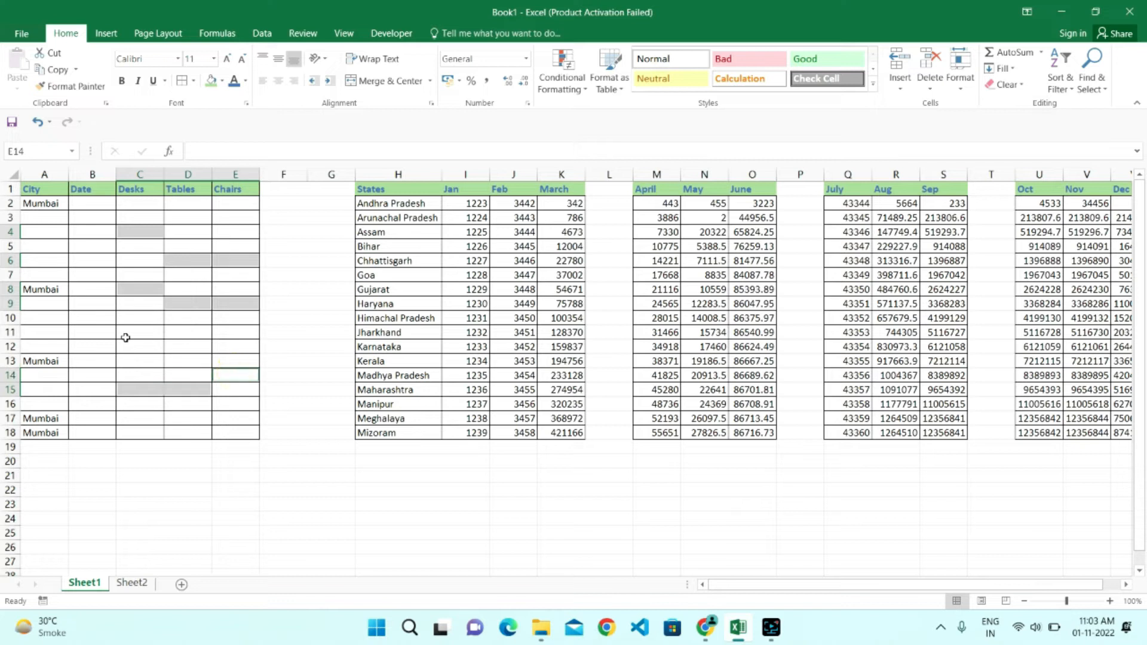
left_click(189, 331, "ctrl")
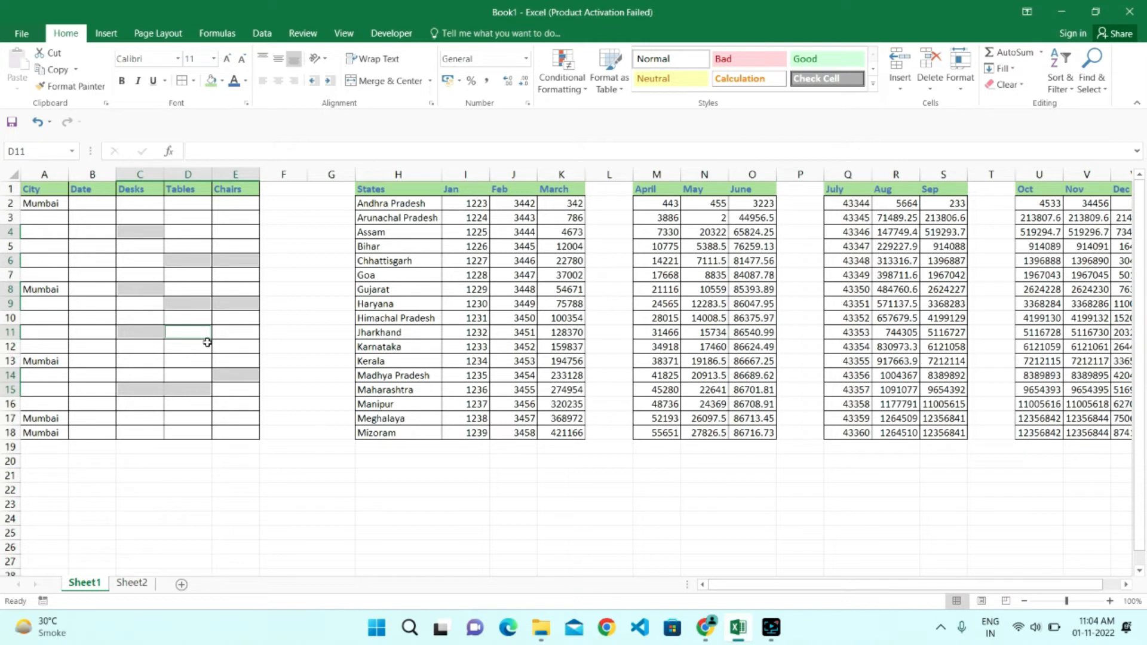
type("10")
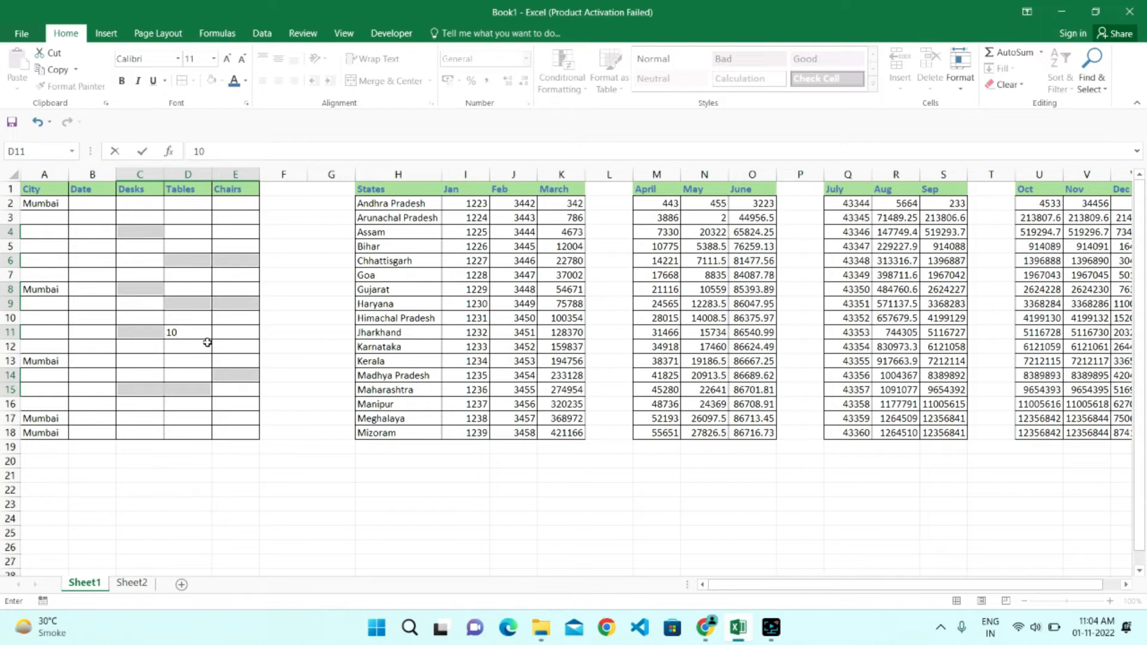
key("ctrl+Return")
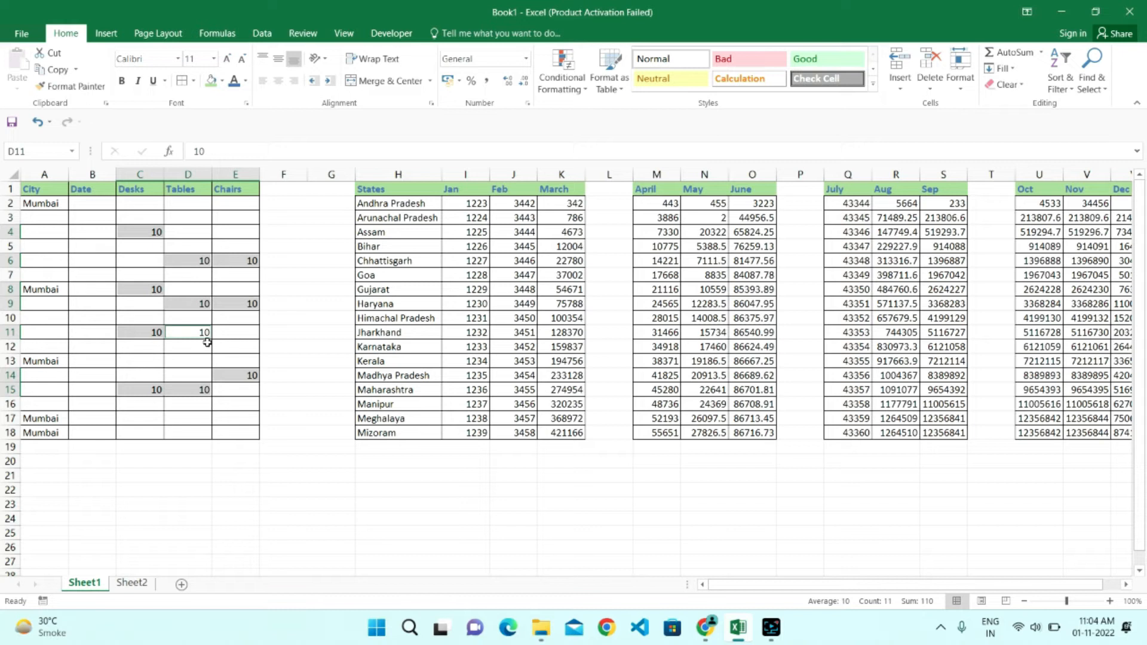
left_click(282, 302)
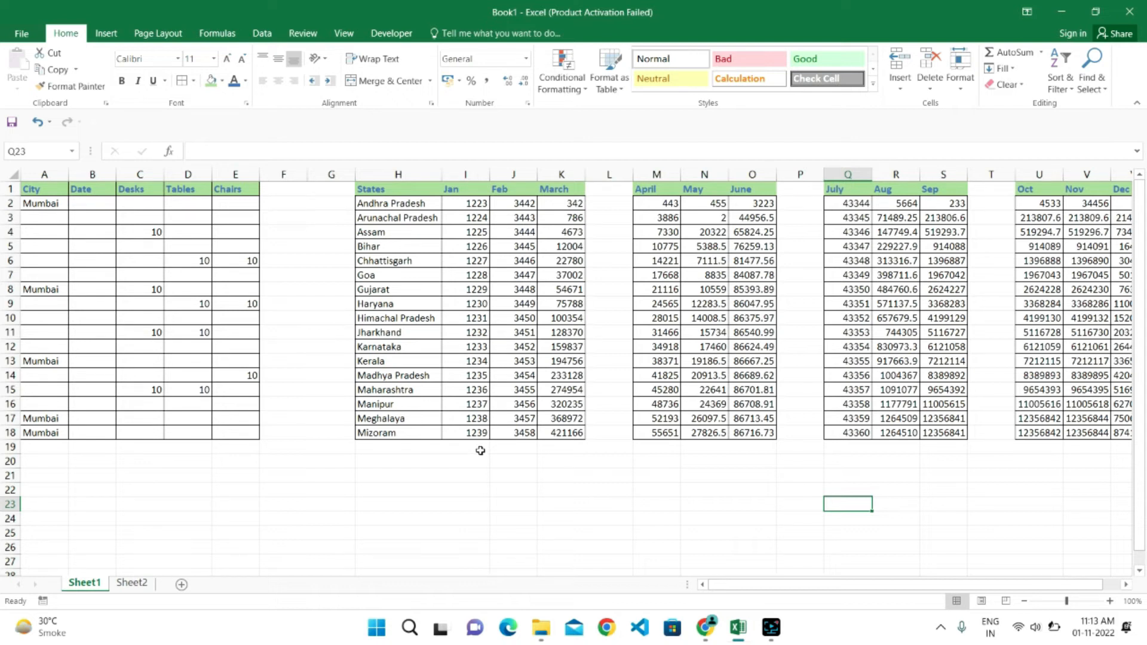
right_click(473, 408)
key("Escape")
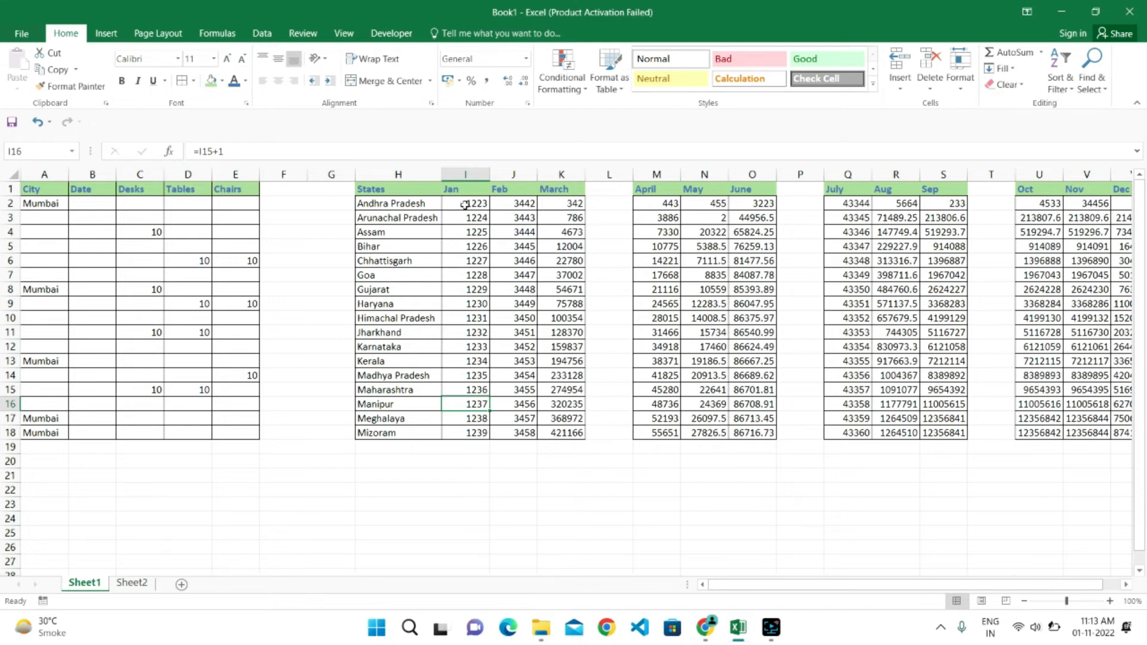
left_click_drag(464, 204, 594, 431)
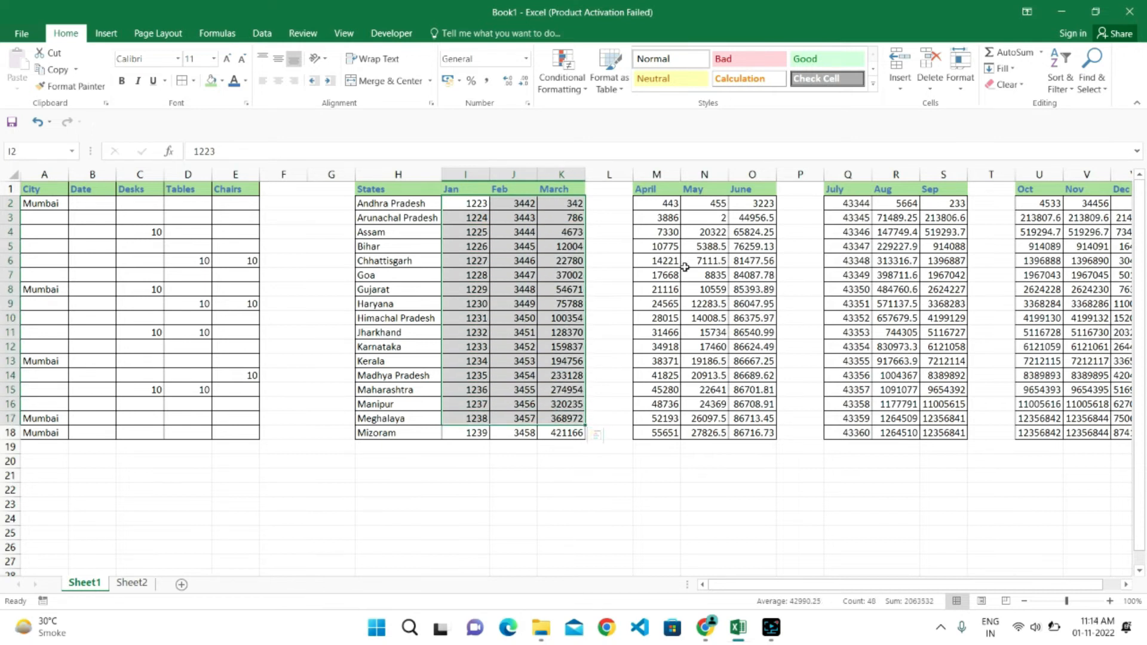
left_click_drag(657, 203, 742, 431)
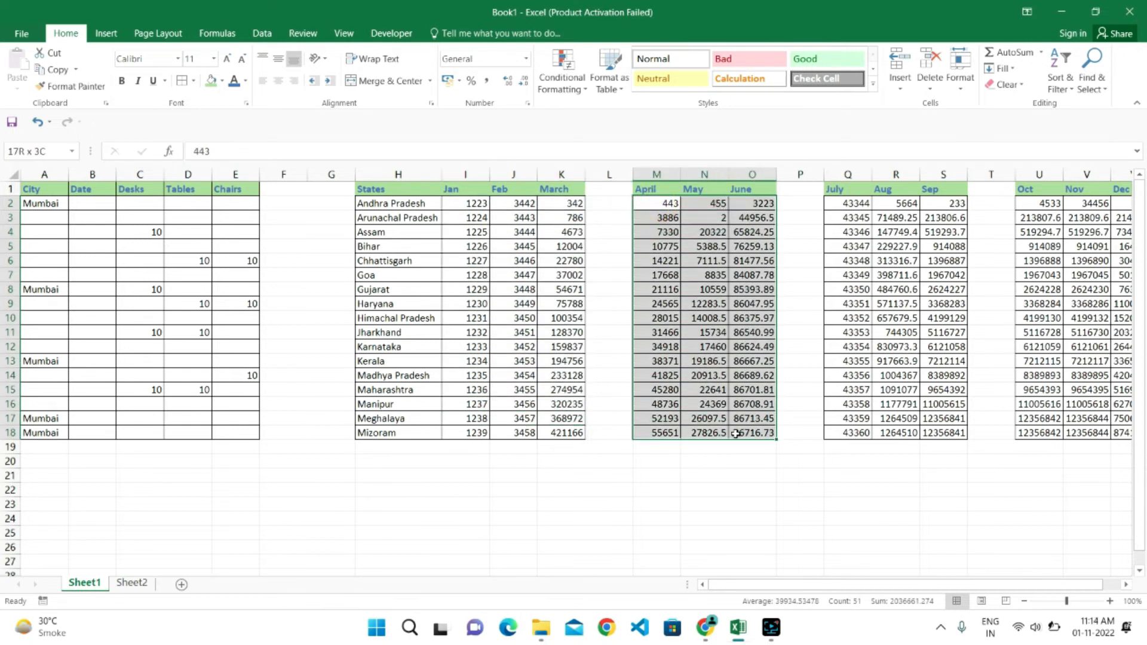
left_click(692, 460)
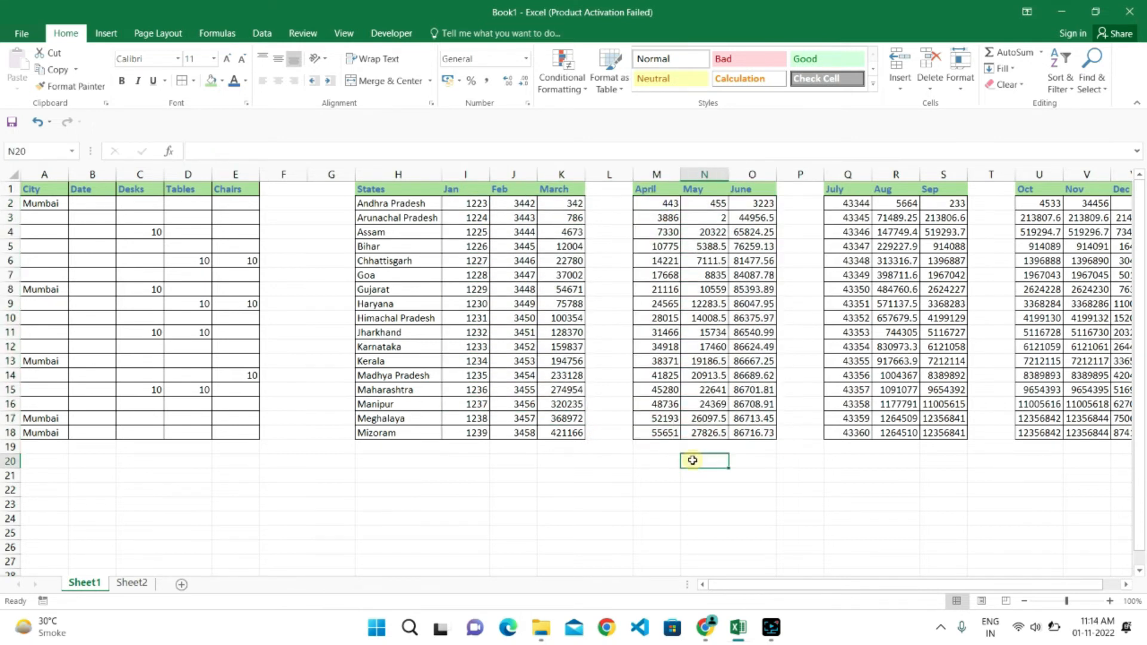
left_click(477, 448)
left_click(392, 448)
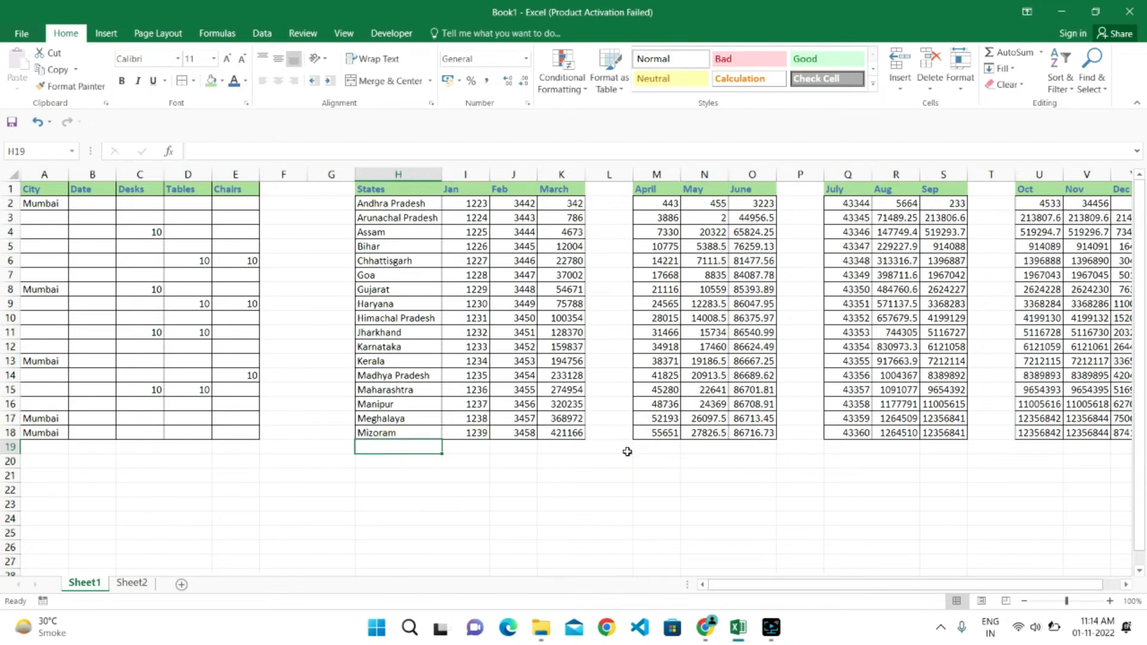
left_click(477, 449)
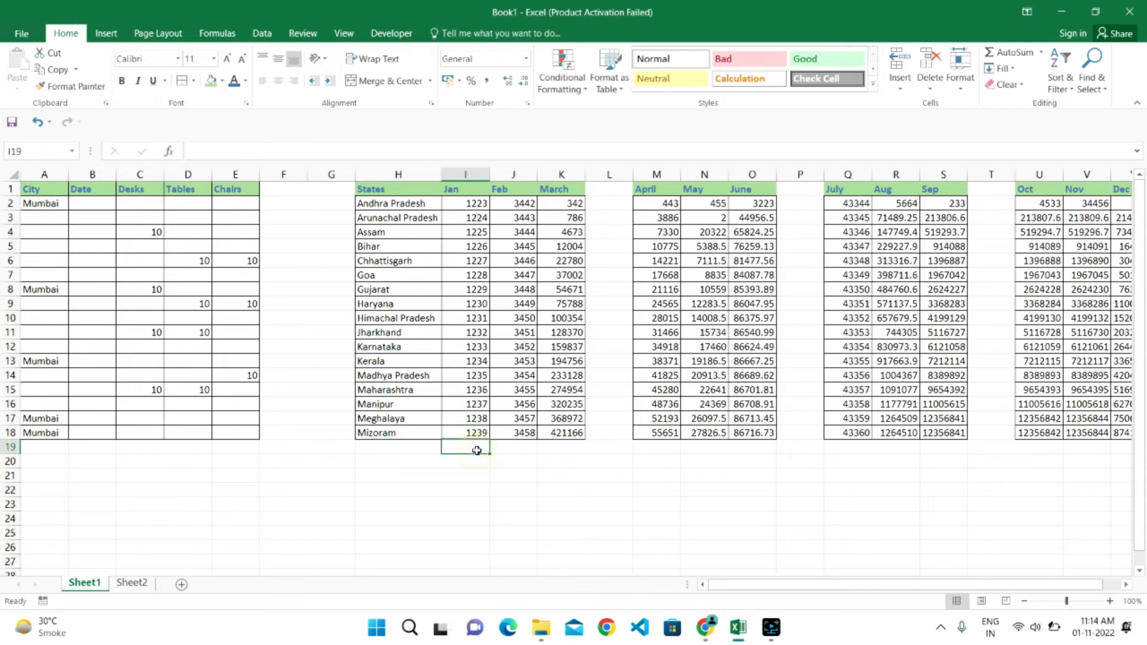
left_click(517, 449)
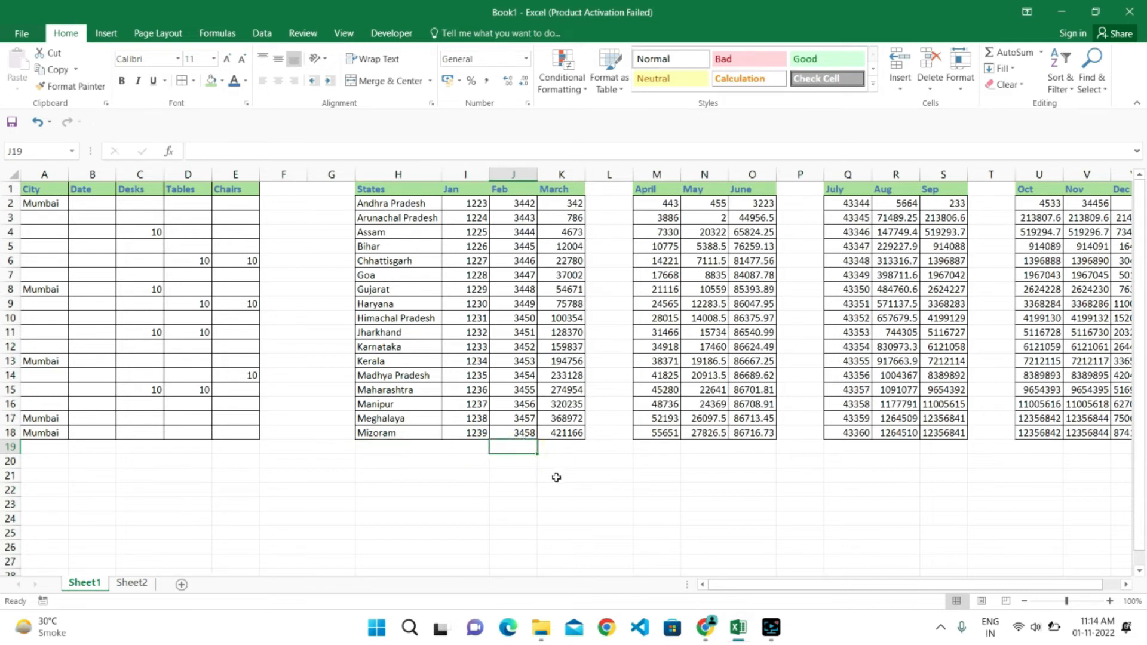
left_click(693, 449)
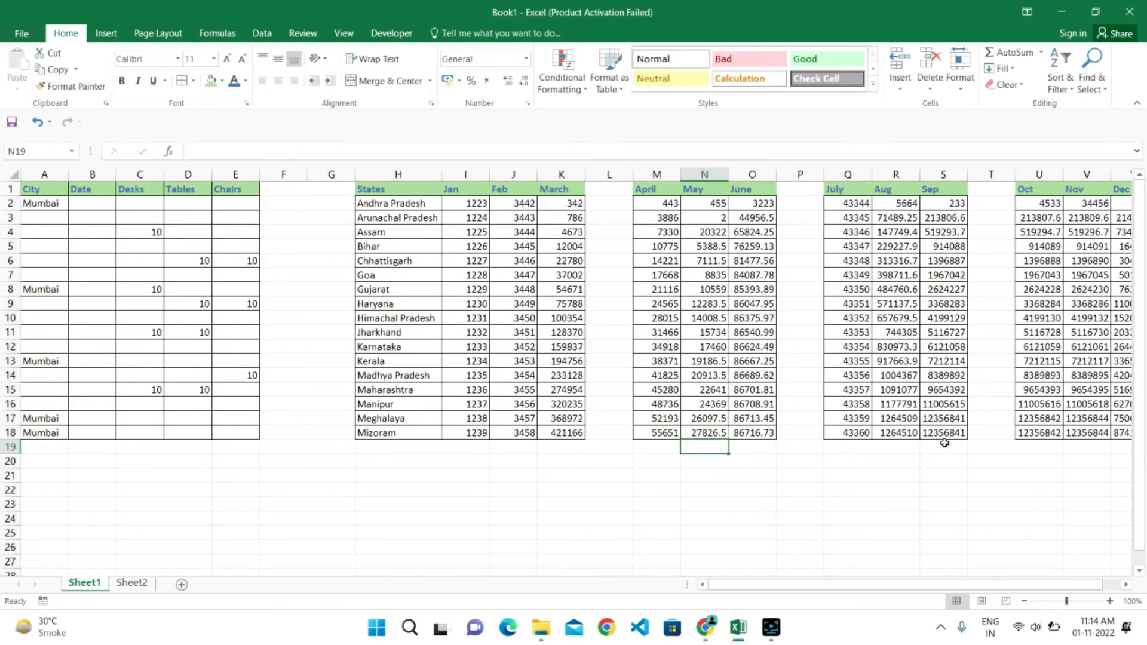
left_click(848, 450)
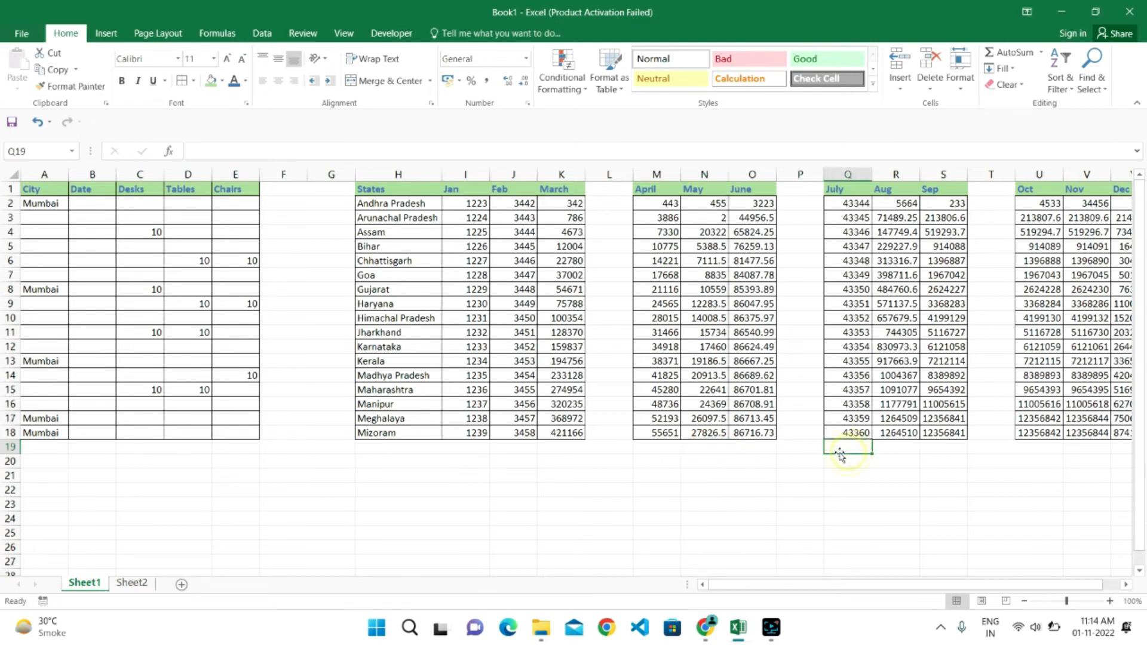
- AutoSum the Jan, March, May, July and Aug columns simultaneously into the non-adjacent cells I19, K19, N19, Q19 and R19
left_click(471, 451)
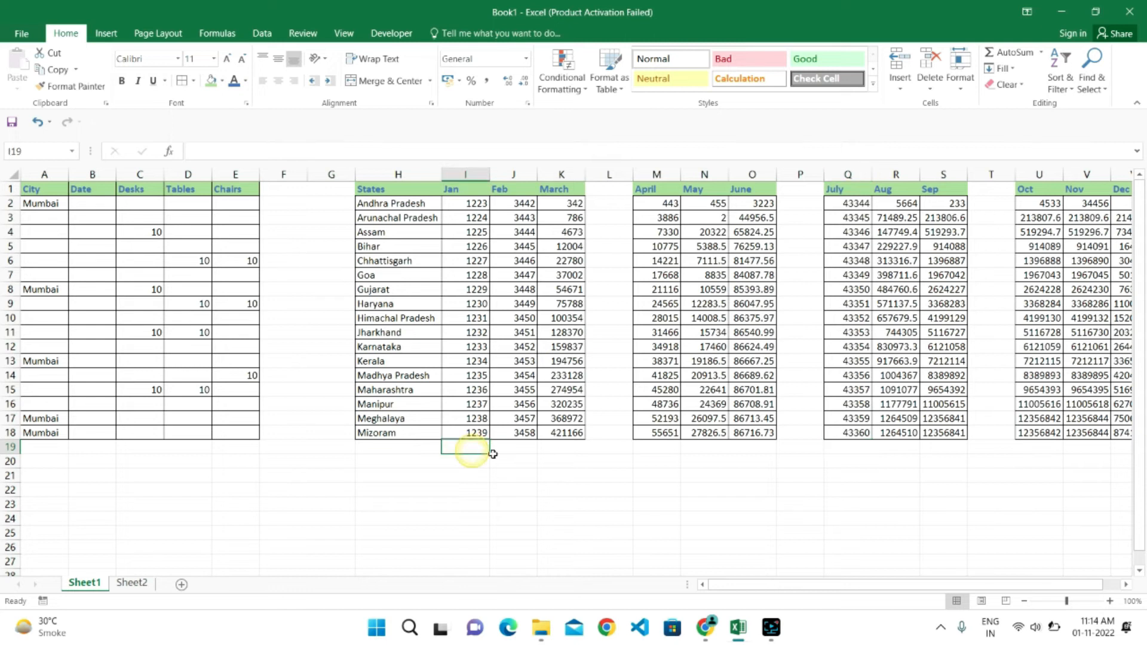
left_click(560, 447, "ctrl")
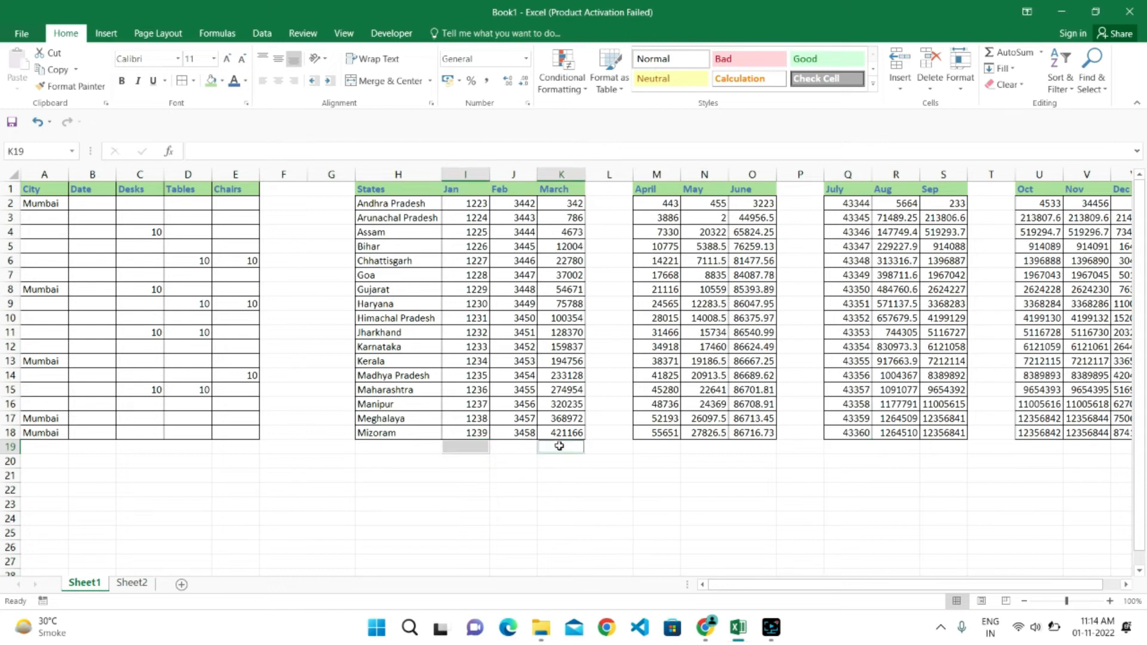
left_click(718, 449, "ctrl")
left_click(899, 449, "ctrl")
left_click(854, 448, "ctrl")
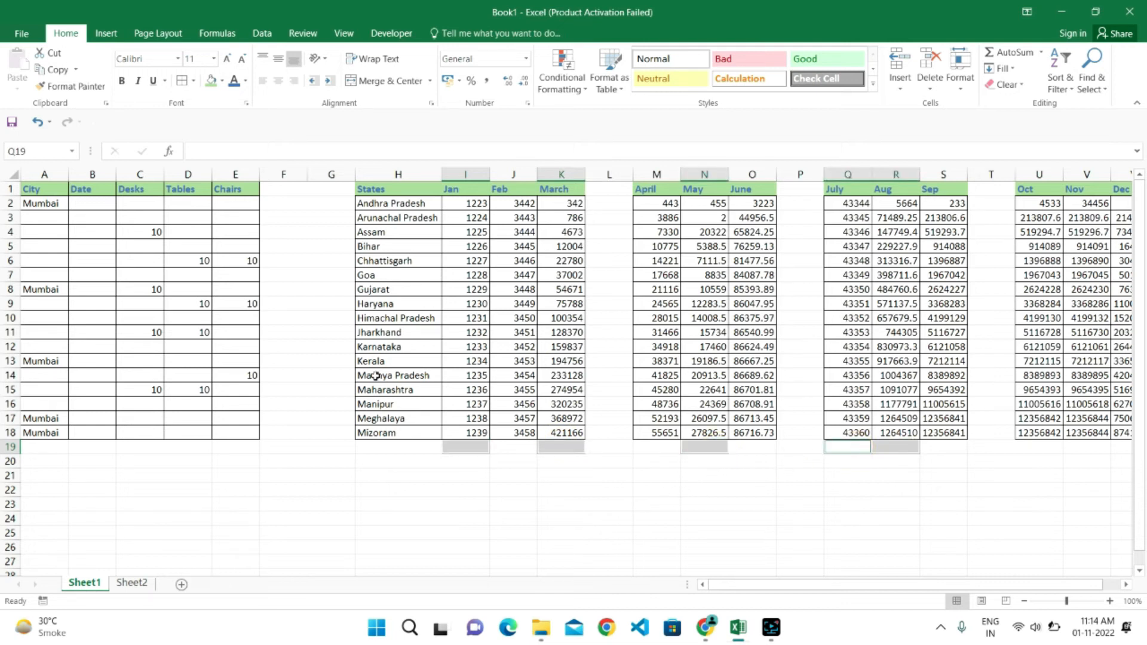
left_click(217, 34)
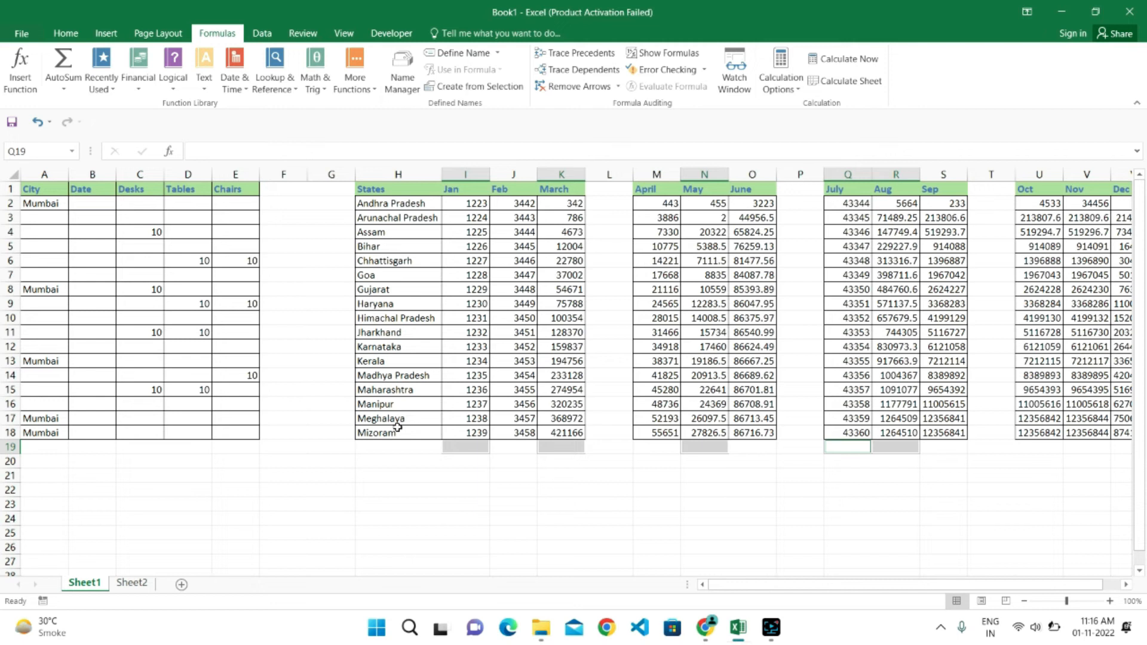
key("alt+equal")
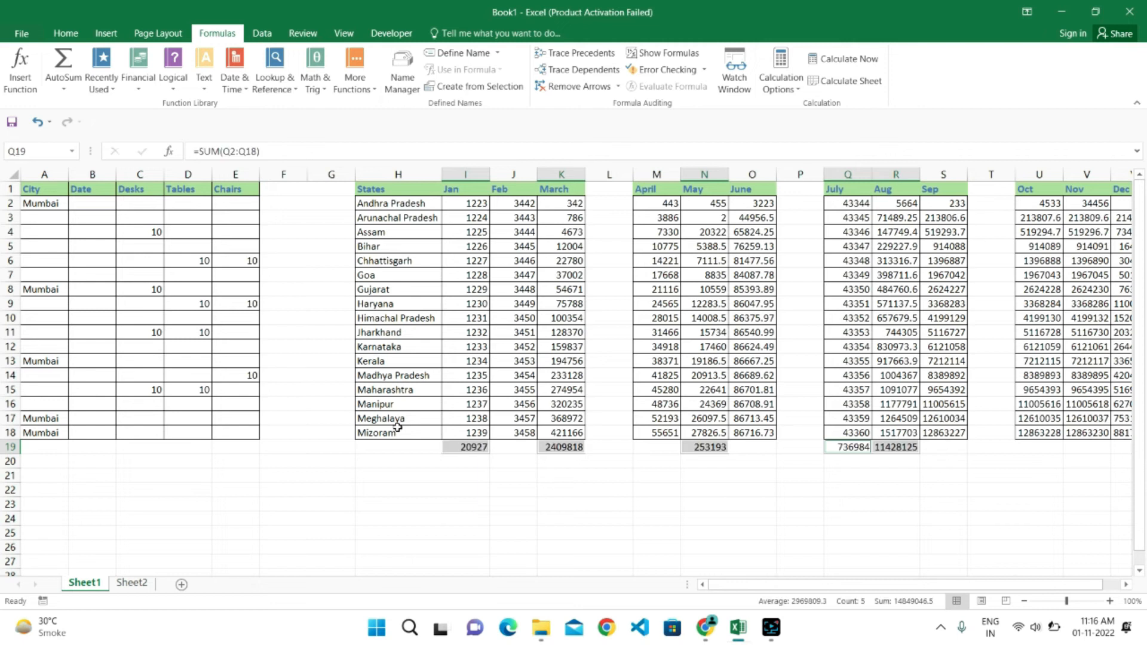
- Inspect the SUM formula behind the January total in cell I19
left_click(397, 426)
right_click(397, 427)
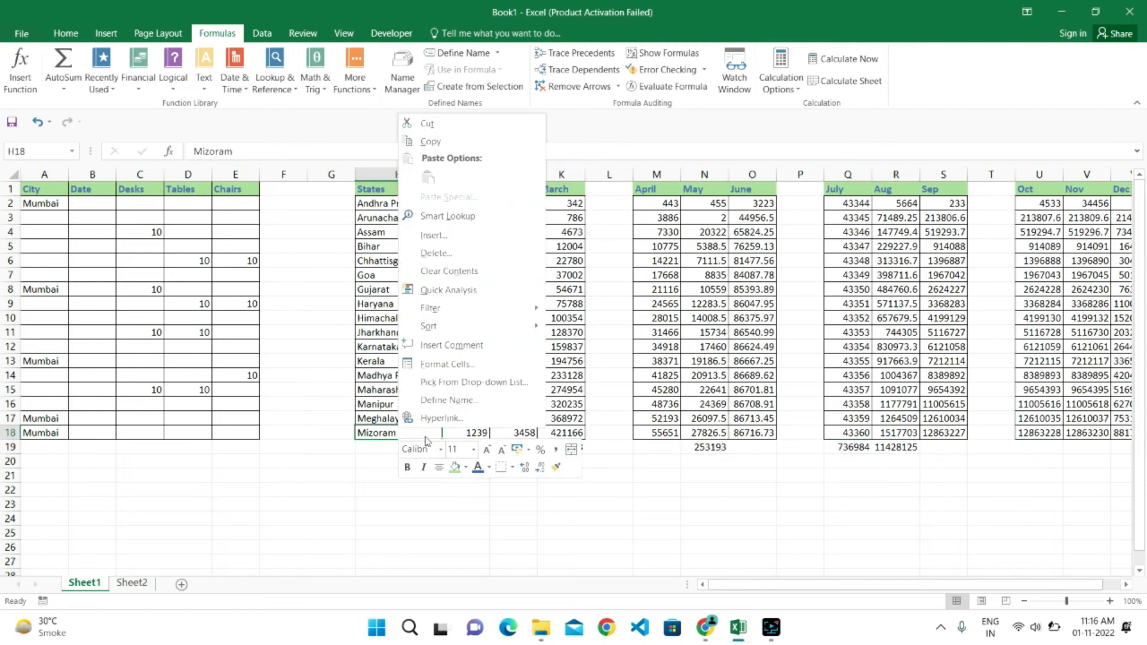
left_click(746, 440)
left_click(469, 448)
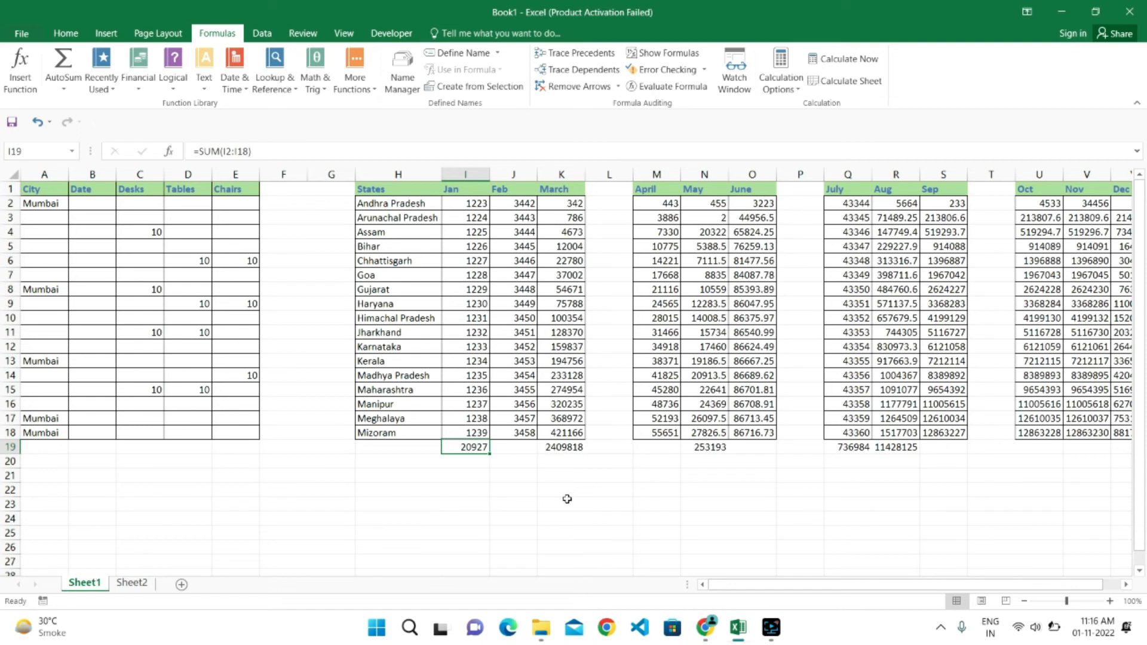
left_click(221, 151)
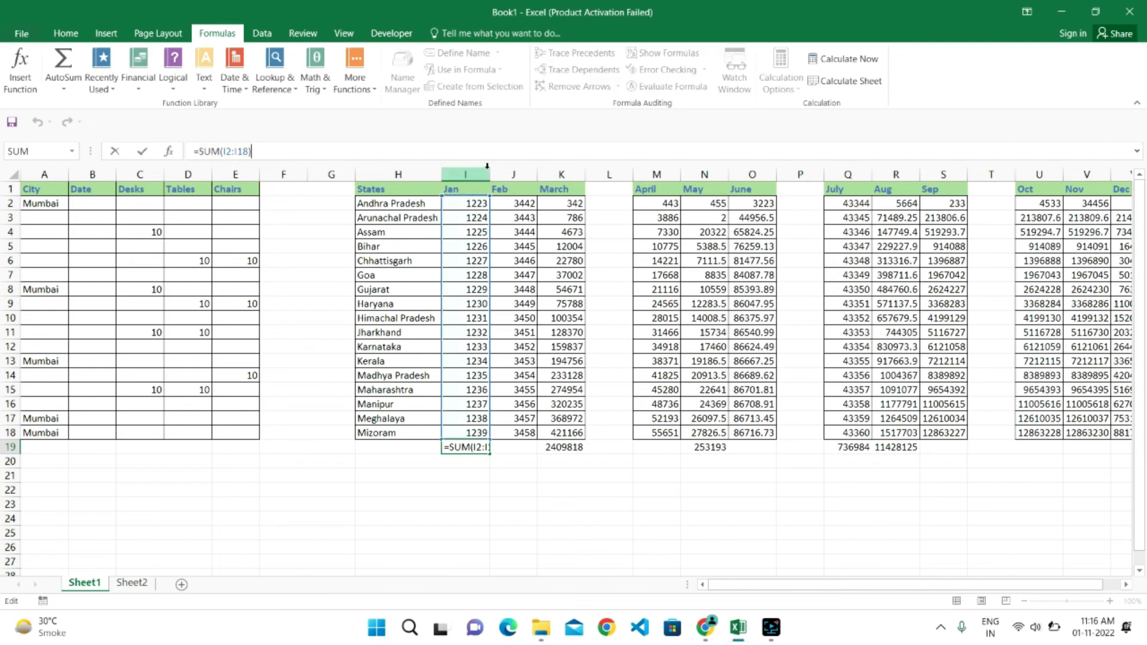
- Narrow the Jan column slightly and display the sum formula inside cell I19 with its referenced range
left_click_drag(489, 174, 475, 174)
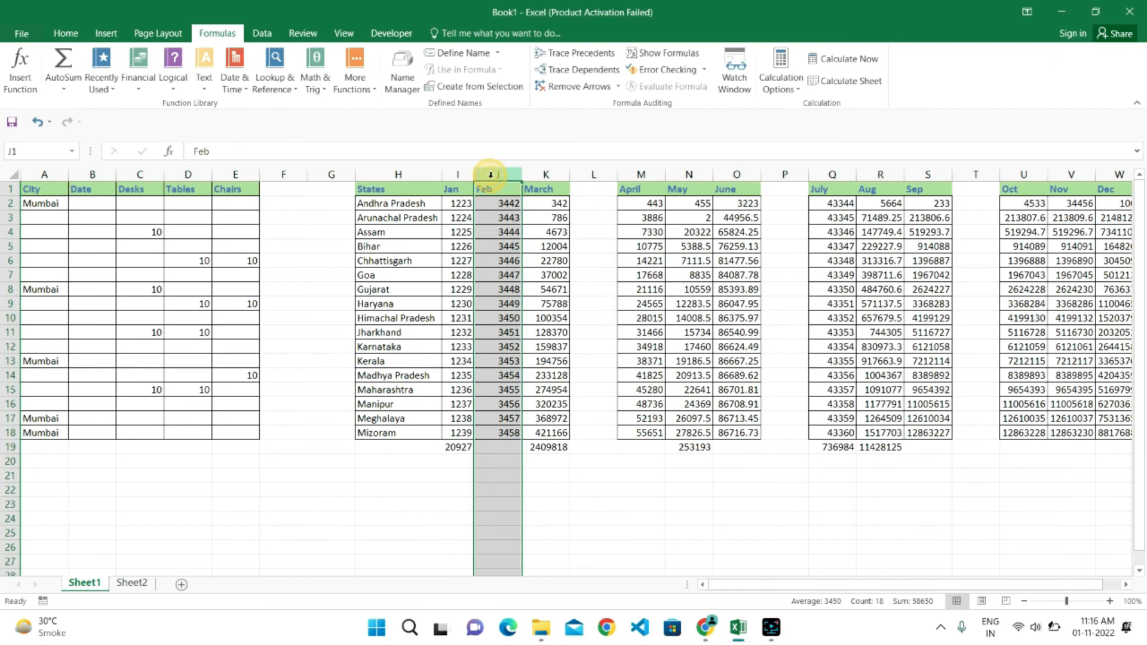
left_click(470, 443)
double_click(470, 444)
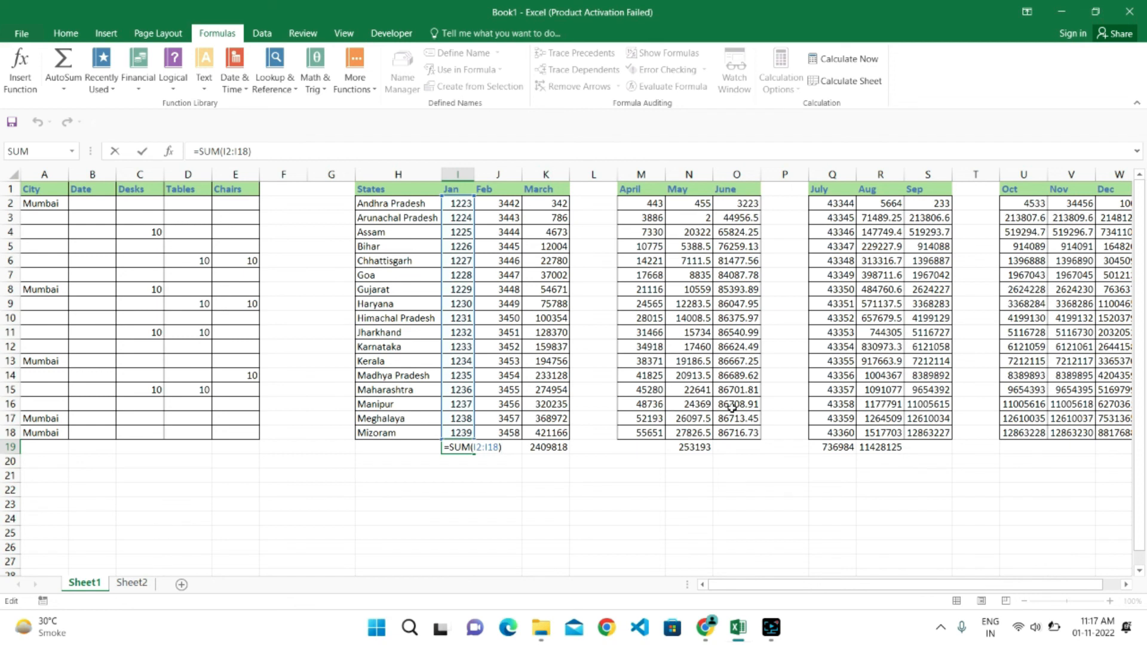
left_click(771, 627)
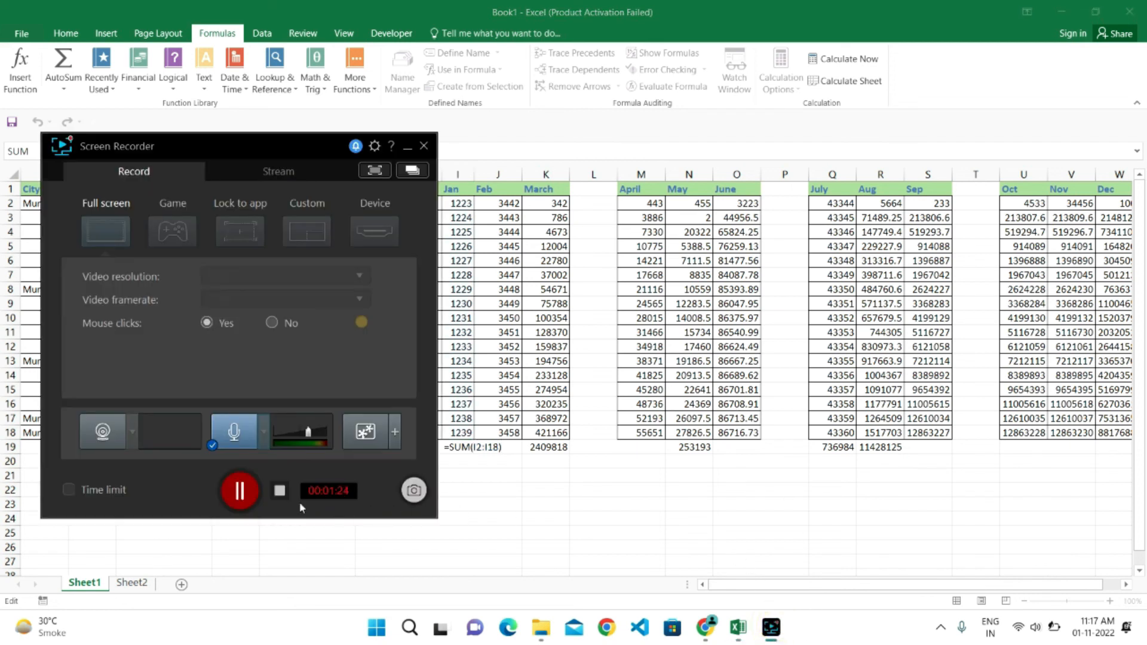